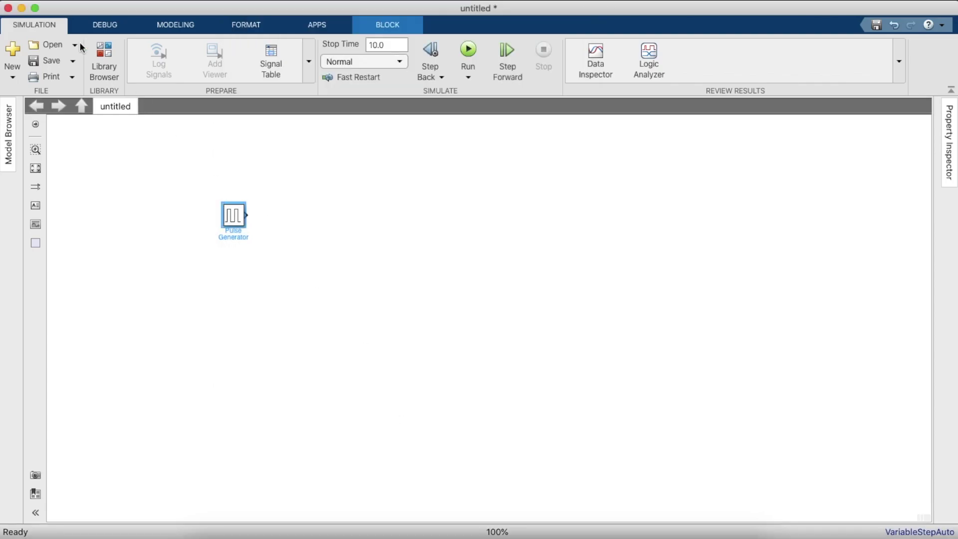
# - Add a Constant block from the block library and place it directly below the Pulse Generator
pyautogui.click(97, 52)
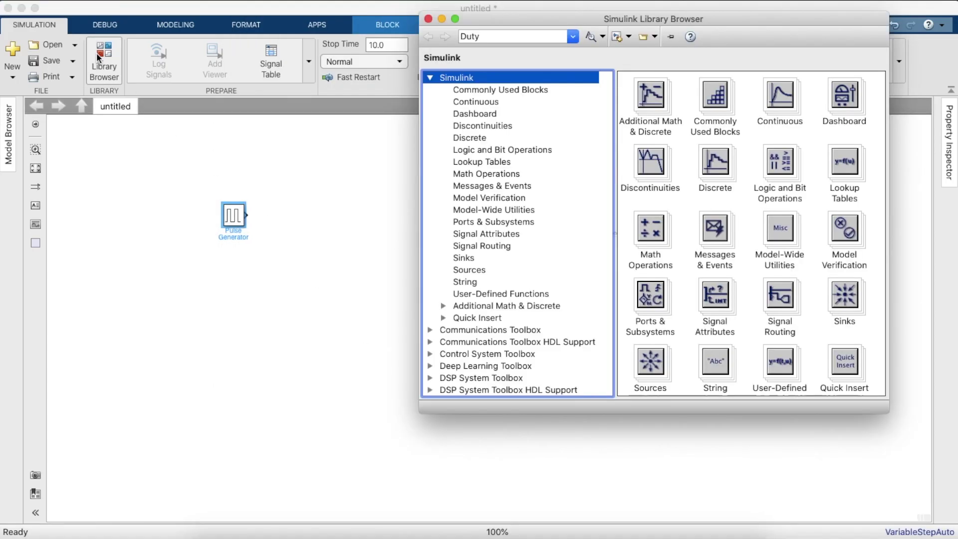
pyautogui.doubleClick(495, 36)
pyautogui.press('BackSpace')
pyautogui.write('Consta')
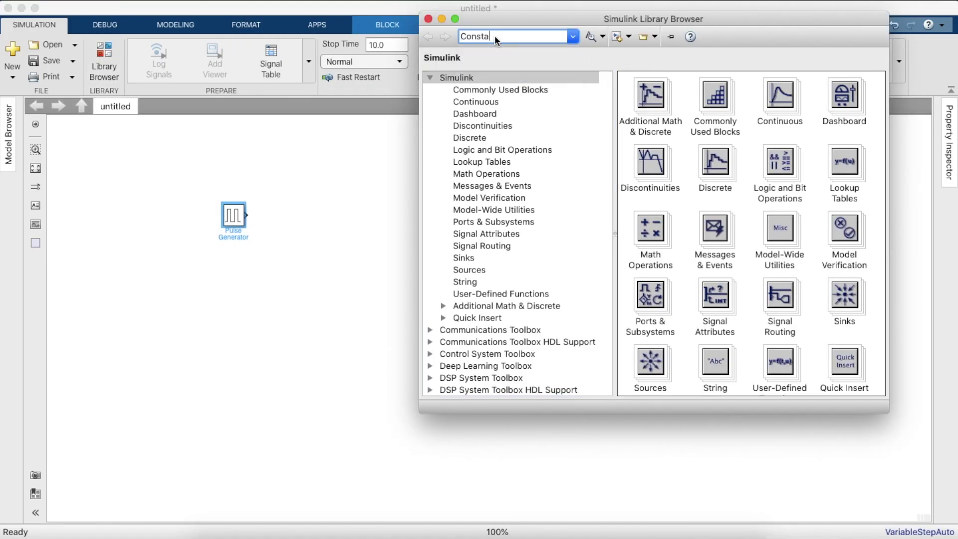
pyautogui.write('nt')
pyautogui.press('Return')
pyautogui.doubleClick(684, 129)
pyautogui.moveTo(673, 124); pyautogui.dragTo(274, 245)
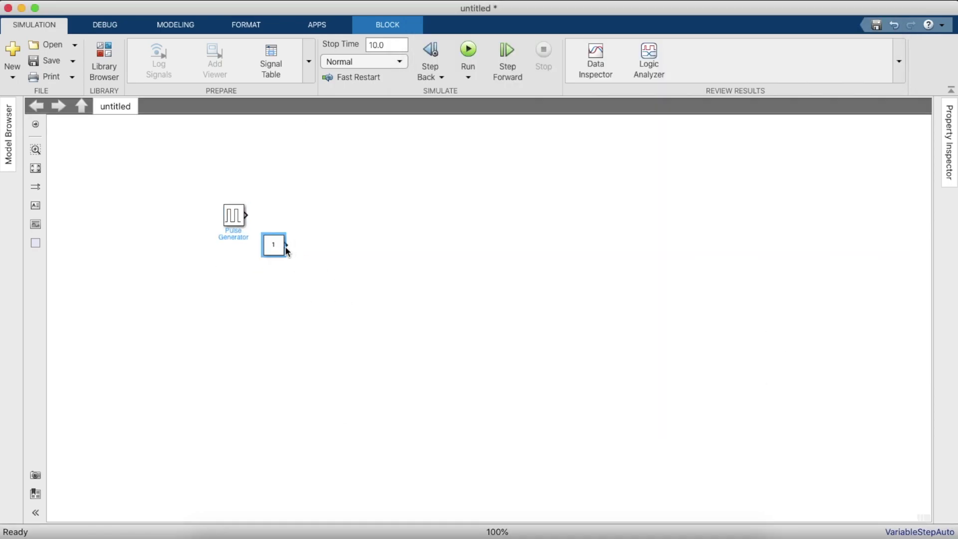
pyautogui.click(262, 250)
pyautogui.moveTo(292, 228); pyautogui.dragTo(254, 258)
# - Rename the Constant block as Input Voltage
pyautogui.doubleClick(232, 280)
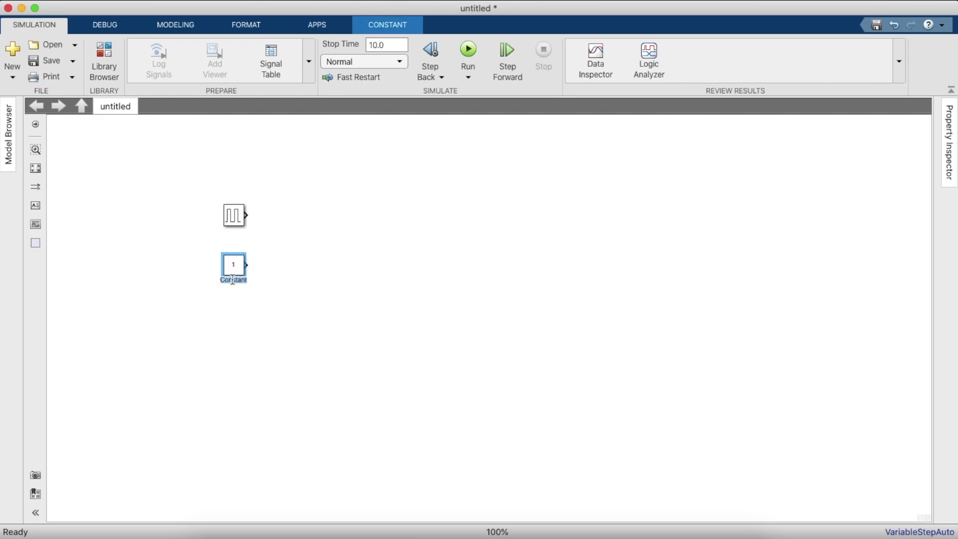
pyautogui.press('BackSpace')
pyautogui.write('Constn')
pyautogui.press('BackSpace')
pyautogui.press('BackSpace')
pyautogui.press('BackSpace')
pyautogui.press('BackSpace')
pyautogui.write('Input Voltage')
pyautogui.click(390, 334)
# - Search the block library for Multiply, add a Product block, and connect the Pulse Generator and Input Voltage to its inputs
pyautogui.click(106, 58)
pyautogui.doubleClick(512, 36)
pyautogui.write('Multpi')
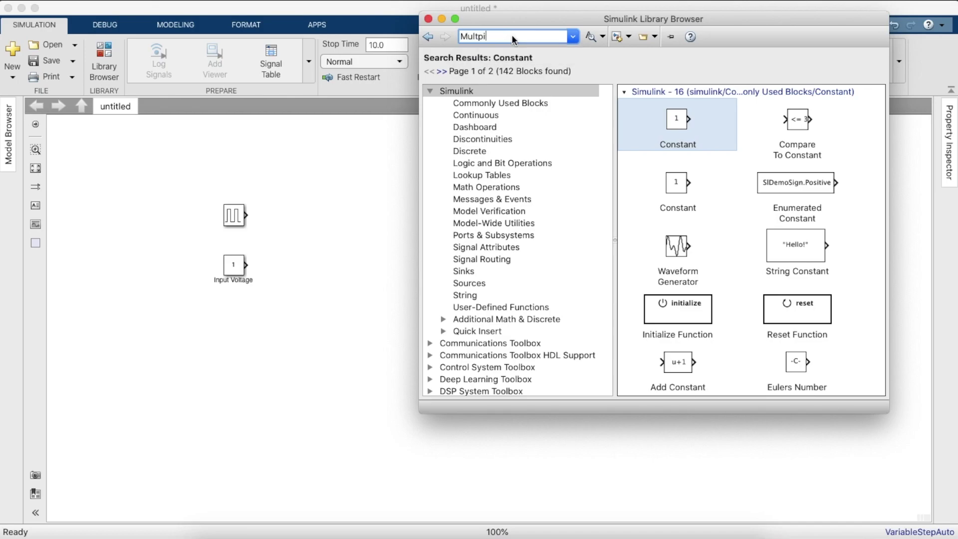
pyautogui.press('Return')
pyautogui.doubleClick(546, 38)
pyautogui.click(541, 37)
pyautogui.press('BackSpace')
pyautogui.press('BackSpace')
pyautogui.press('BackSpace')
pyautogui.press('BackSpace')
pyautogui.write('iply')
pyautogui.press('Return')
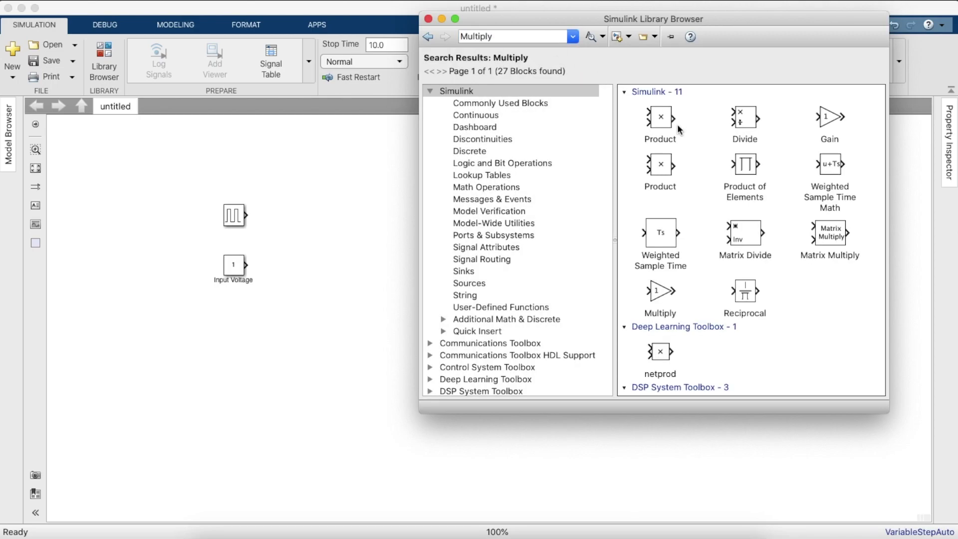
pyautogui.click(661, 122)
pyautogui.moveTo(661, 122)
pyautogui.mouseDown()
pyautogui.moveTo(263, 231)
pyautogui.moveTo(324, 243)
pyautogui.moveTo(246, 215)
pyautogui.mouseUp()
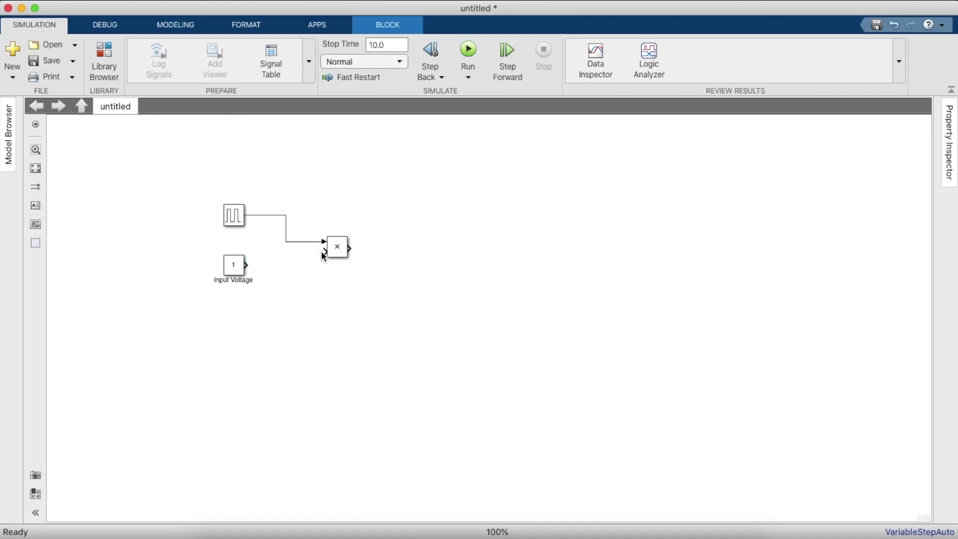
pyautogui.moveTo(247, 265); pyautogui.dragTo(319, 241)
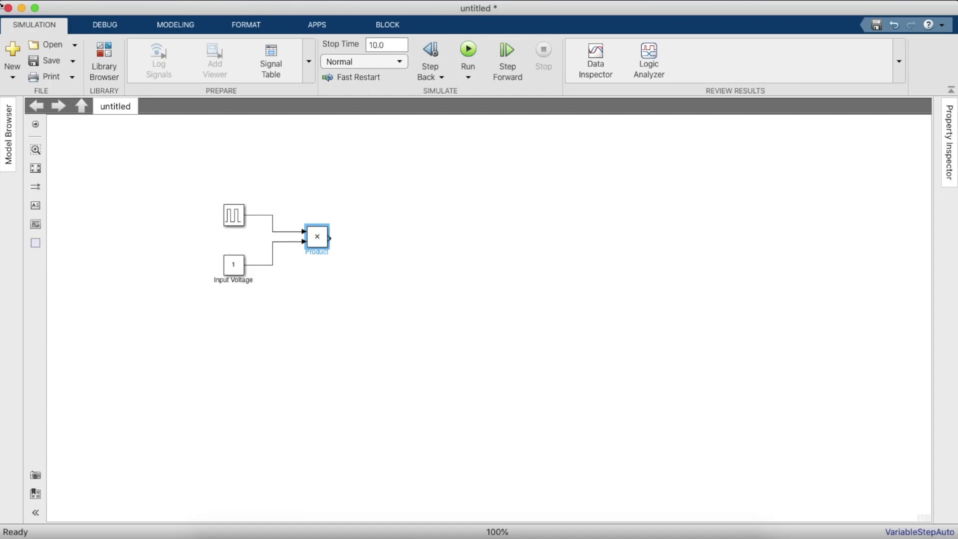
# - Add a Gain block from the library after the Product block and connect it to the Product output
pyautogui.click(99, 56)
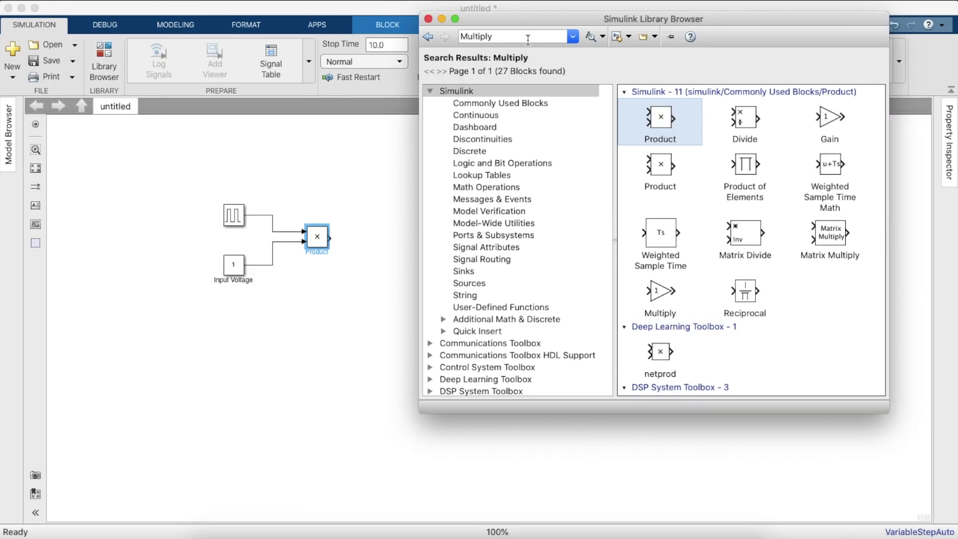
pyautogui.click(527, 38)
pyautogui.press('BackSpace')
pyautogui.write('Gain')
pyautogui.press('Return')
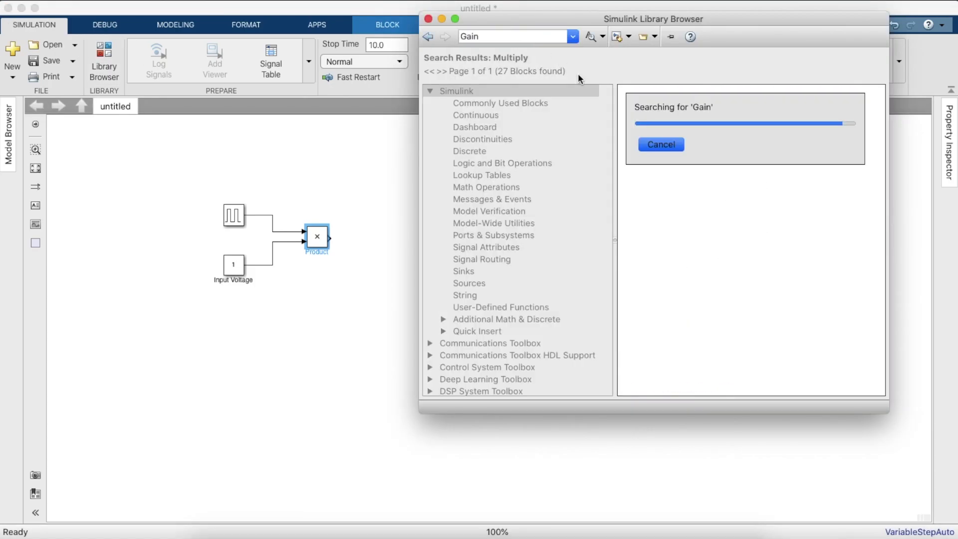
pyautogui.moveTo(681, 122); pyautogui.dragTo(344, 239)
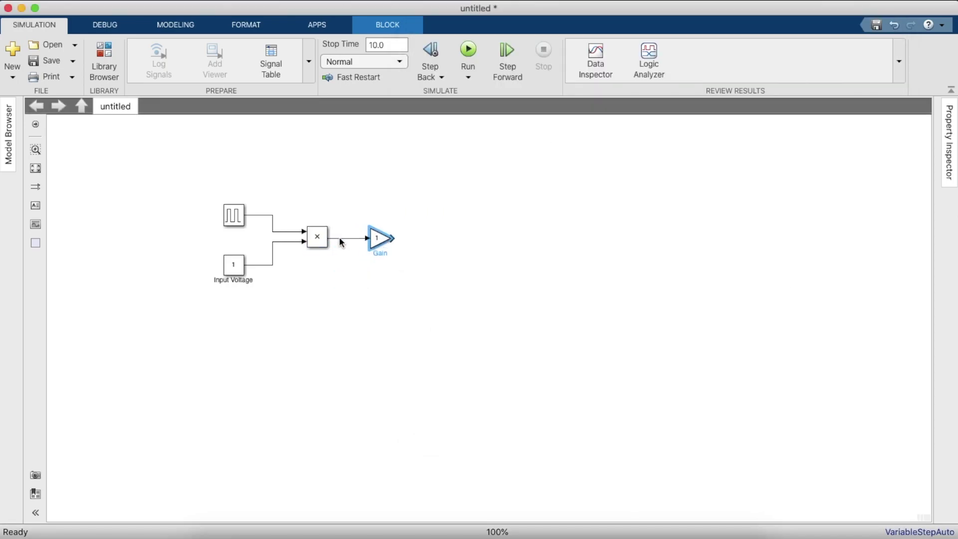
# - Rename the Gain block as 1/L
pyautogui.doubleClick(382, 253)
pyautogui.press('BackSpace')
pyautogui.click(383, 235)
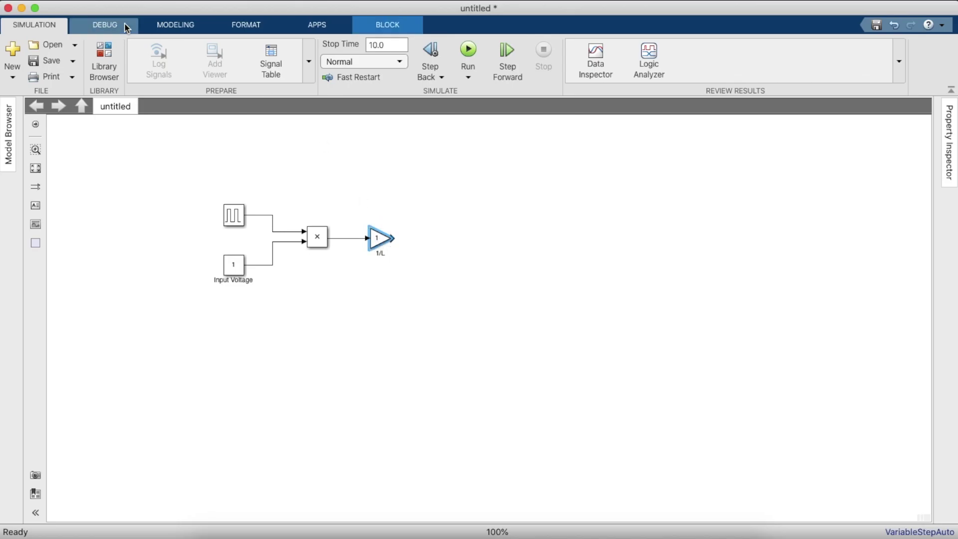
# - Add a round Sum block from the library on the line between the Product block and the 1/L gain
pyautogui.click(111, 57)
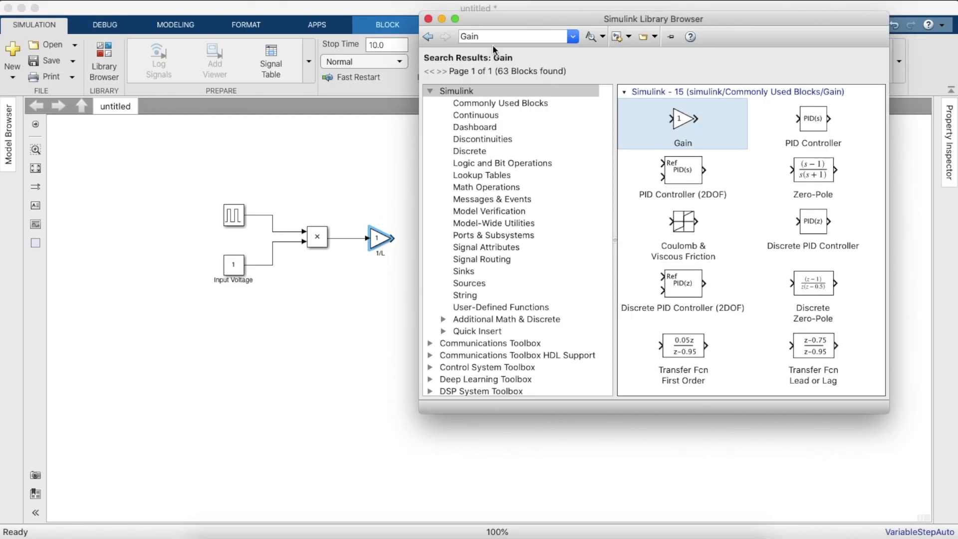
pyautogui.click(503, 36)
pyautogui.write('Add')
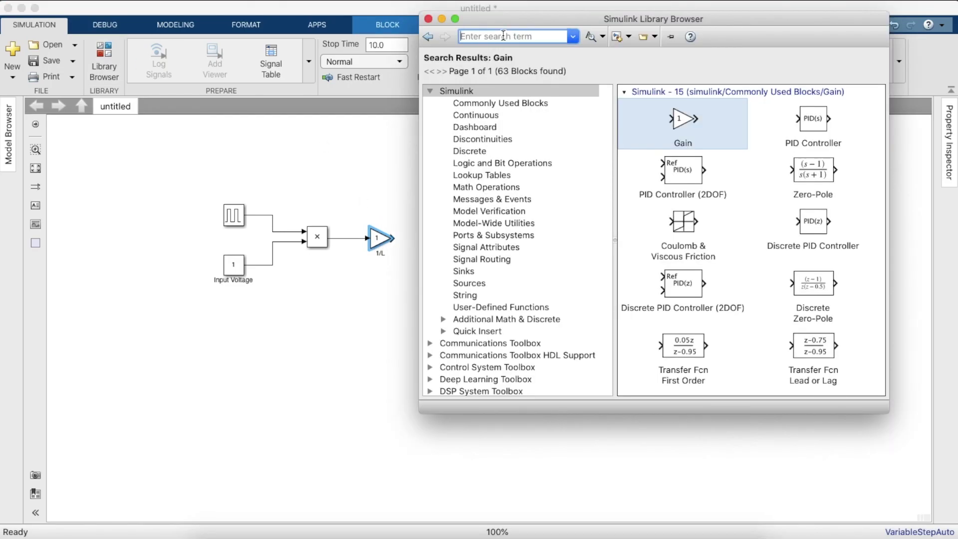
pyautogui.press('Return')
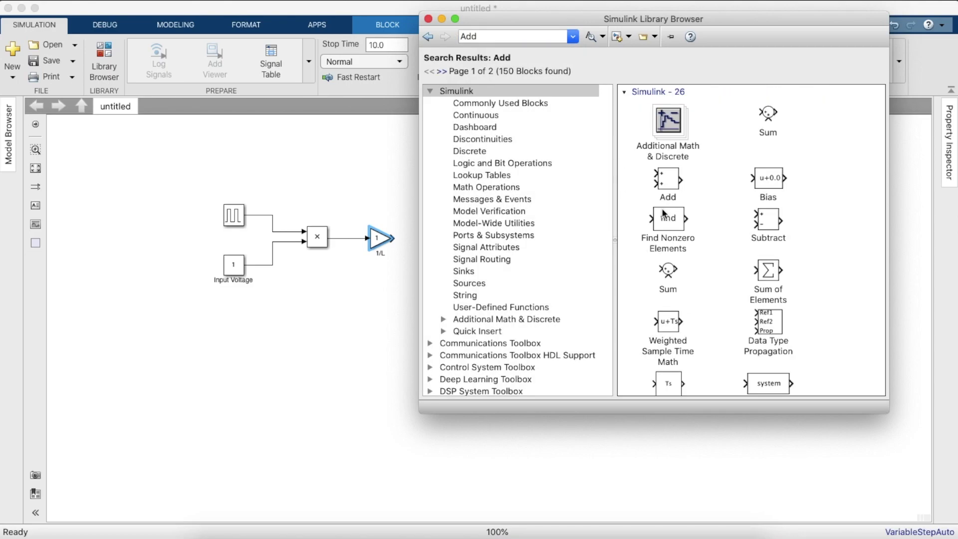
pyautogui.moveTo(641, 272); pyautogui.dragTo(345, 238)
pyautogui.click(352, 238)
pyautogui.press('Delete')
pyautogui.click(381, 250)
# - Change the Sum block's second input sign to minus and shift the 1/L gain slightly away from it
pyautogui.doubleClick(350, 239)
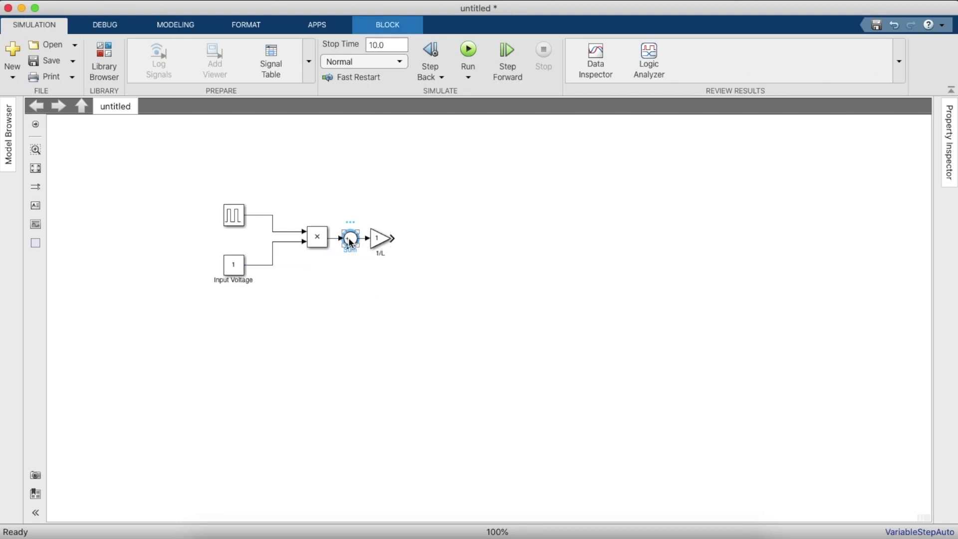
pyautogui.click(428, 227)
pyautogui.press('BackSpace')
pyautogui.write('-')
pyautogui.press('Return')
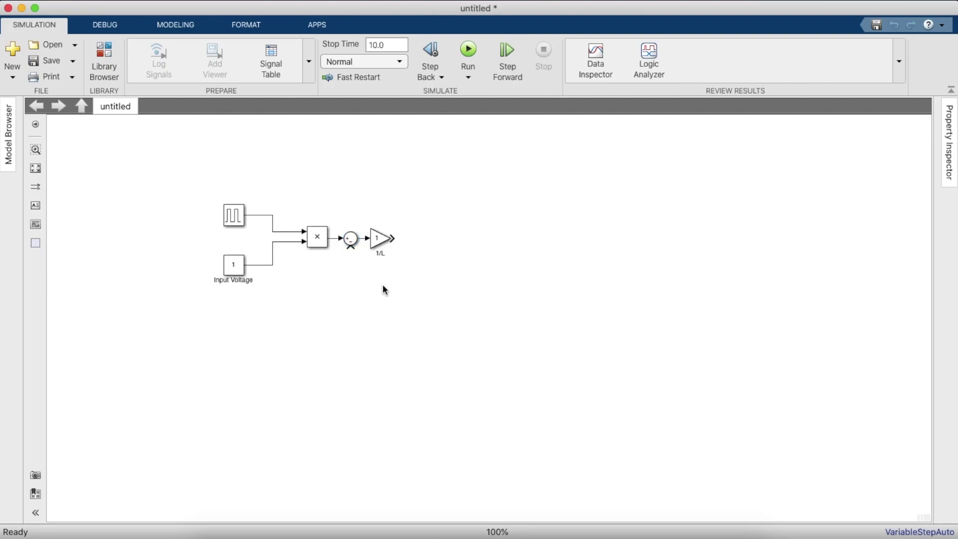
pyautogui.click(385, 235)
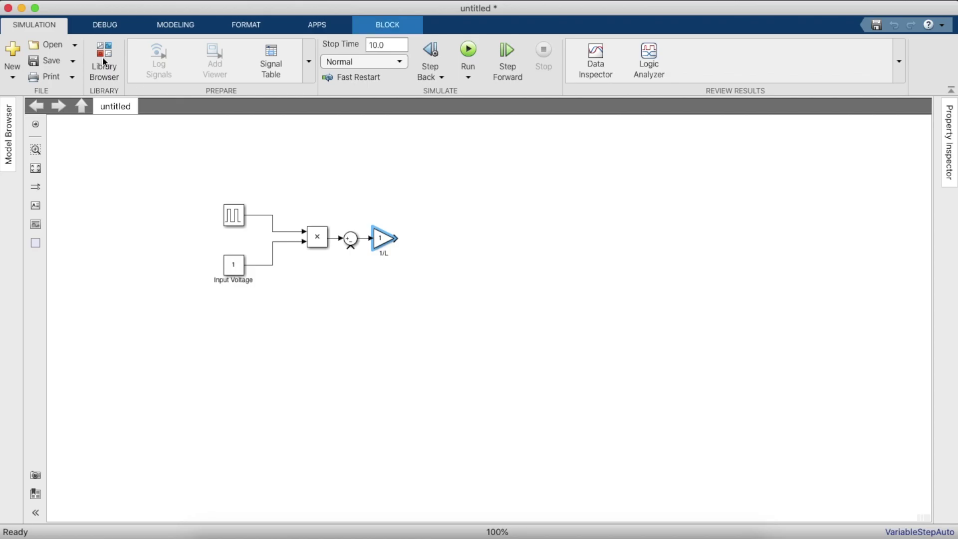
# - Add an Integrator block from the library after the 1/L gain and connect it to the gain's output
pyautogui.click(104, 60)
pyautogui.click(538, 35)
pyautogui.write('integrator')
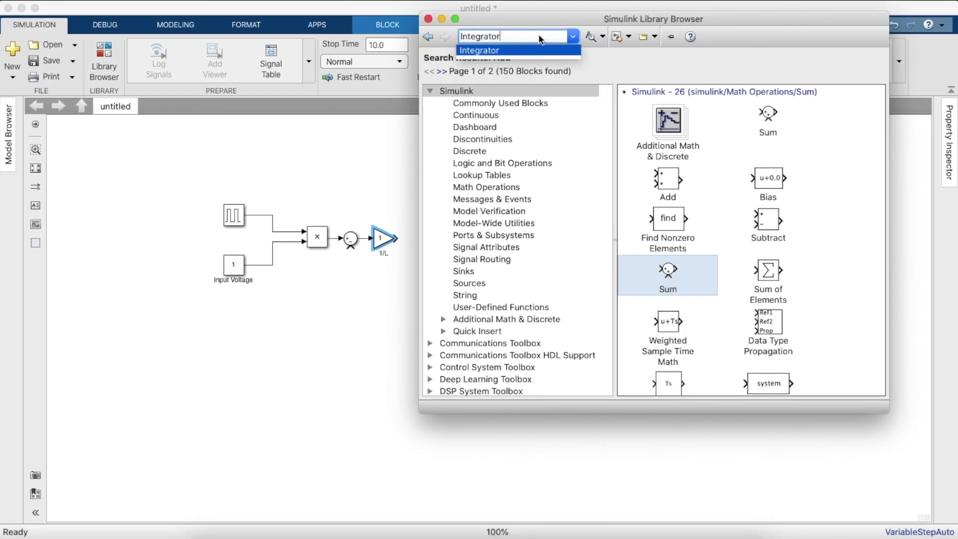
pyautogui.press('Return')
pyautogui.click(771, 125)
pyautogui.moveTo(771, 124); pyautogui.dragTo(428, 237)
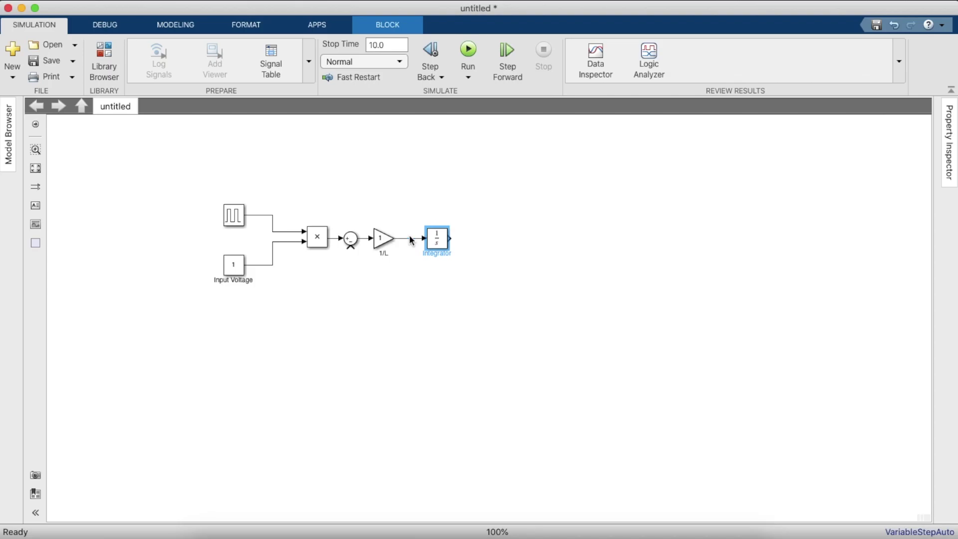
pyautogui.moveTo(436, 242); pyautogui.dragTo(428, 243)
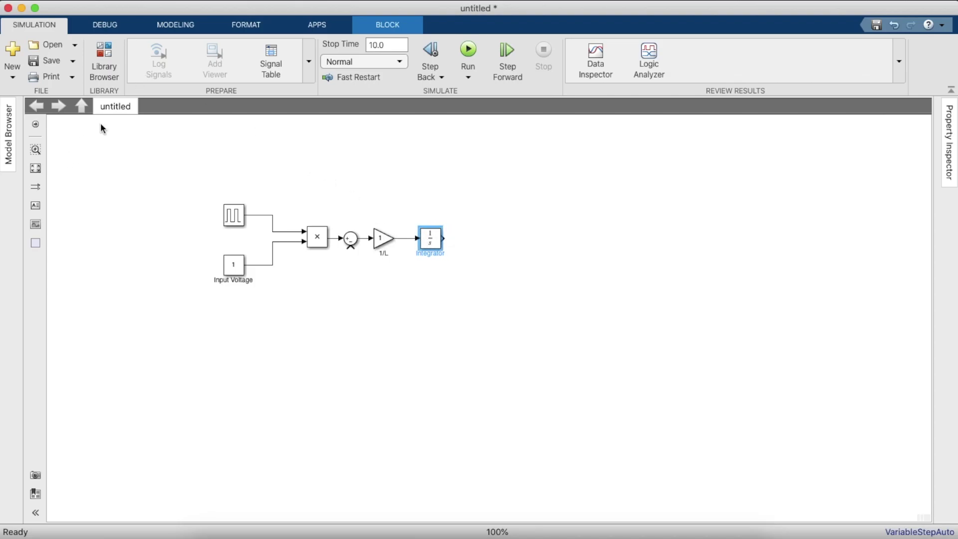
# - Search the library for Add and place a second round Sum block after the Integrator
pyautogui.click(109, 59)
pyautogui.doubleClick(501, 40)
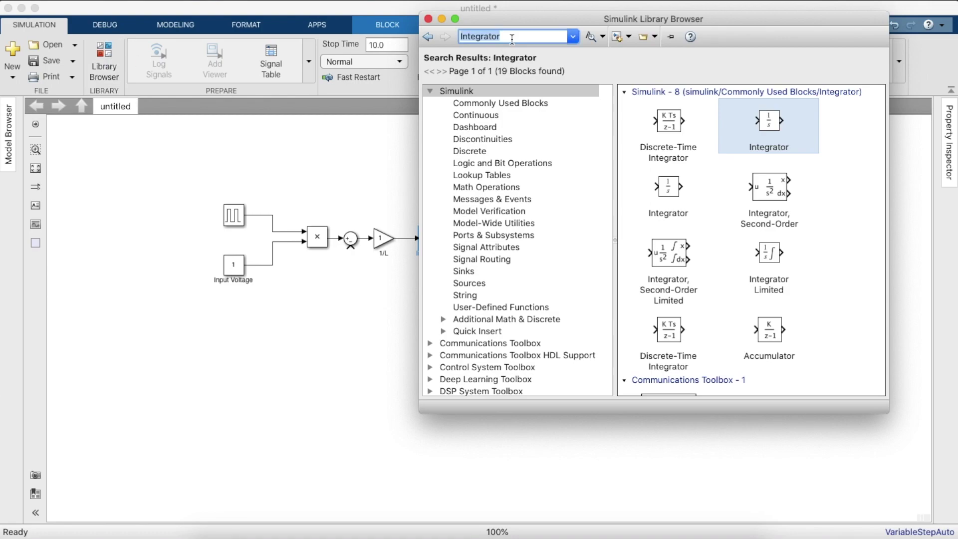
pyautogui.press('BackSpace')
pyautogui.write('Add')
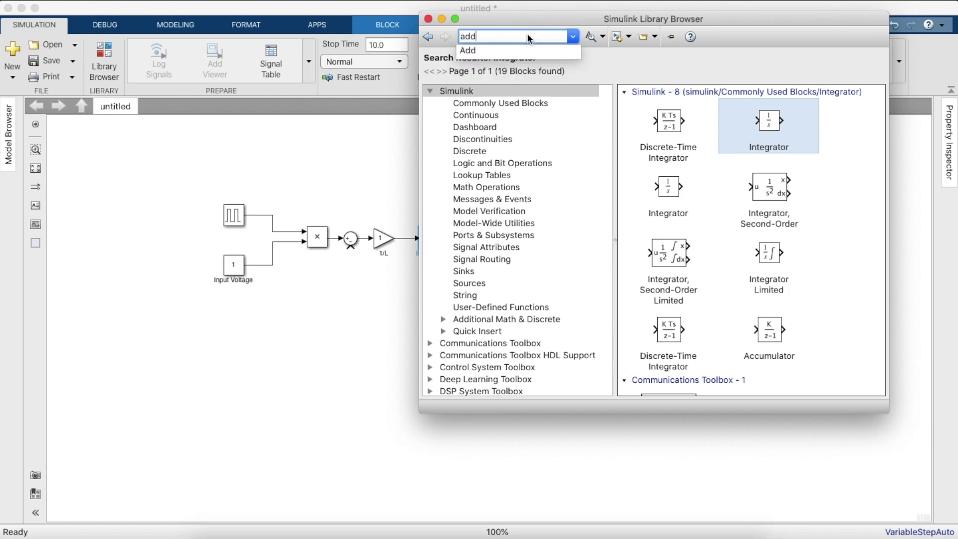
pyautogui.press('Return')
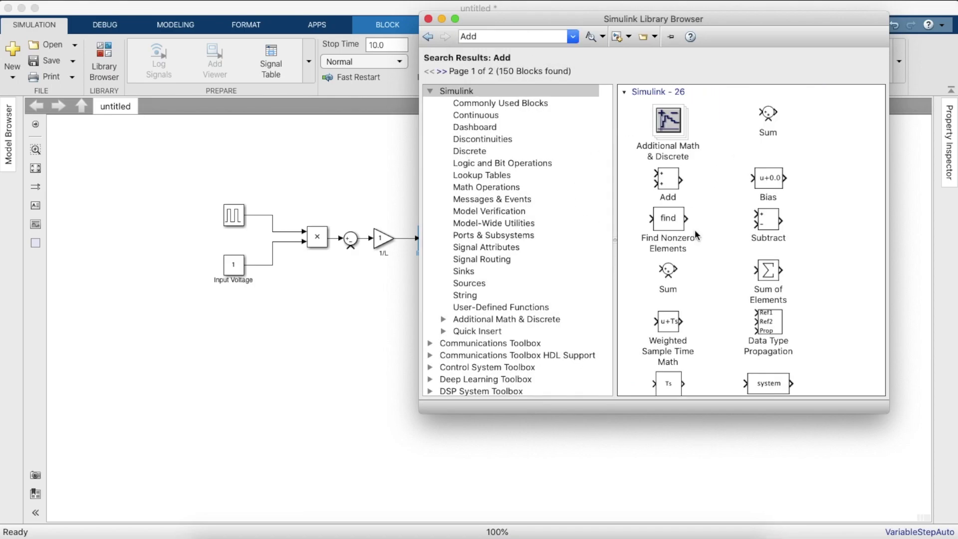
pyautogui.moveTo(768, 118); pyautogui.dragTo(471, 243)
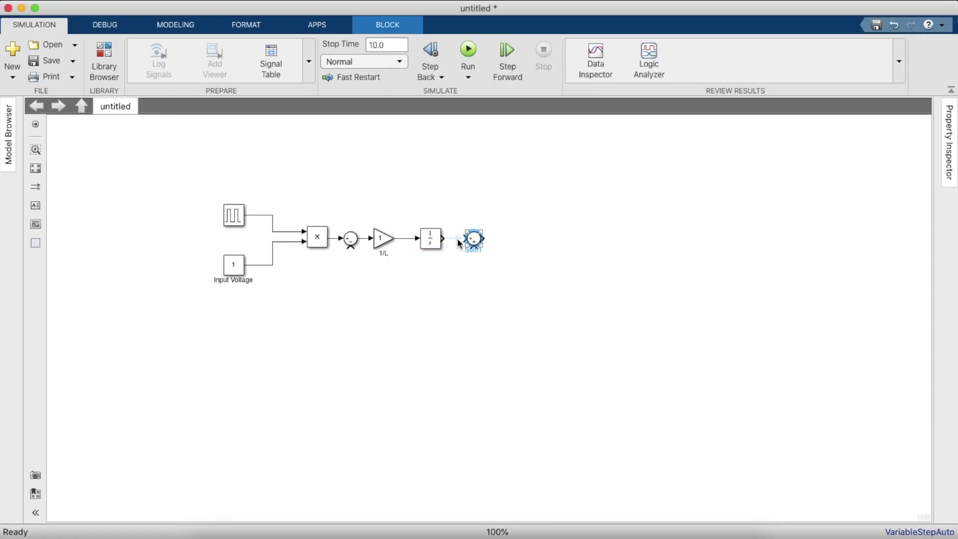
# - Change the second Sum block's second input sign to minus, with the Integrator output feeding its plus input
pyautogui.doubleClick(469, 242)
pyautogui.click(529, 230)
pyautogui.press('BackSpace')
pyautogui.write('-')
pyautogui.press('Return')
pyautogui.click(423, 272)
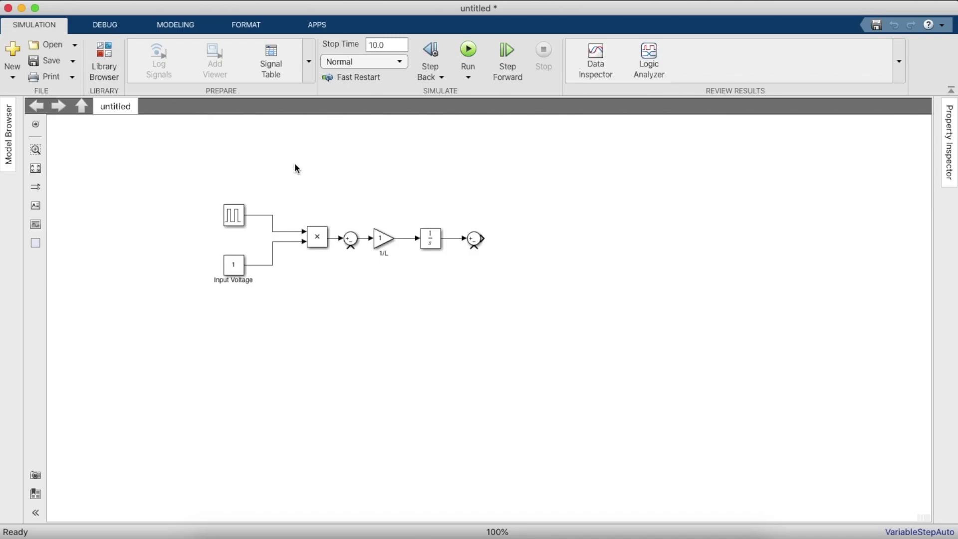
# - Duplicate the Integrator block and connect the copy to the output of the second Sum block
pyautogui.click(431, 239)
pyautogui.press('super+c')
pyautogui.press('super+v')
pyautogui.moveTo(432, 243); pyautogui.dragTo(532, 247)
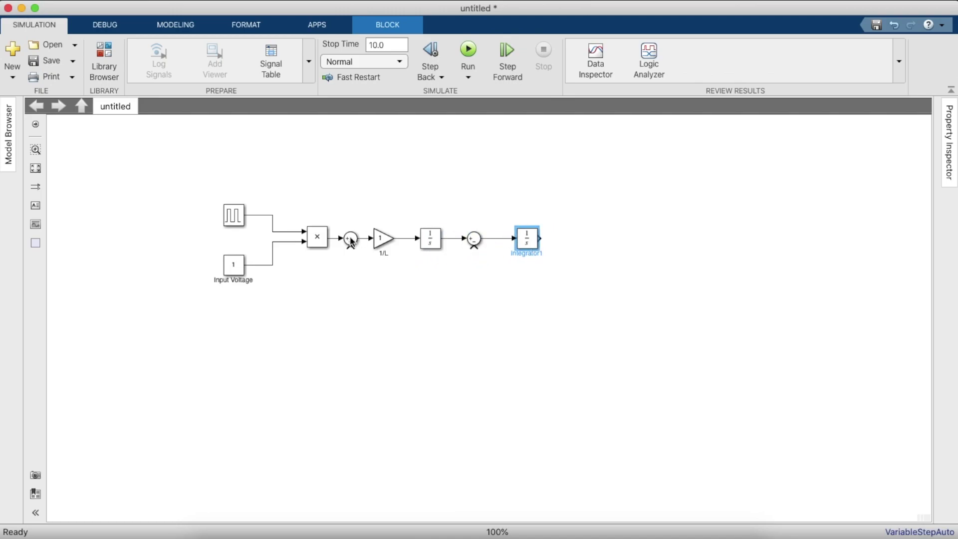
# - Duplicate the 1/L gain after the second Integrator, connect it, and rename the copy as 1/C
pyautogui.click(381, 239)
pyautogui.moveTo(381, 240); pyautogui.dragTo(580, 251)
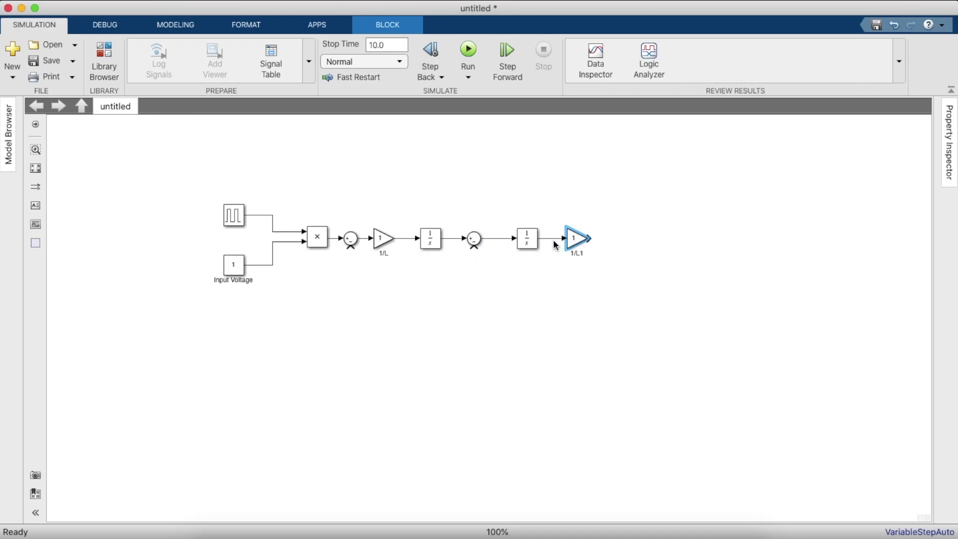
pyautogui.write('C')
pyautogui.click(605, 305)
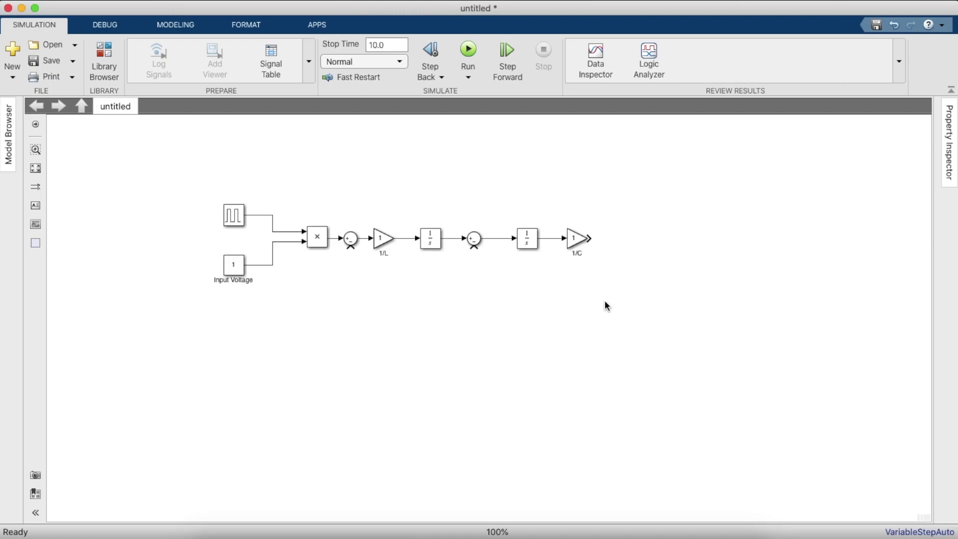
# - Rotate the second Integrator and the 1/C gain by 180 degrees and move them below the main signal line
pyautogui.moveTo(496, 223); pyautogui.dragTo(603, 253)
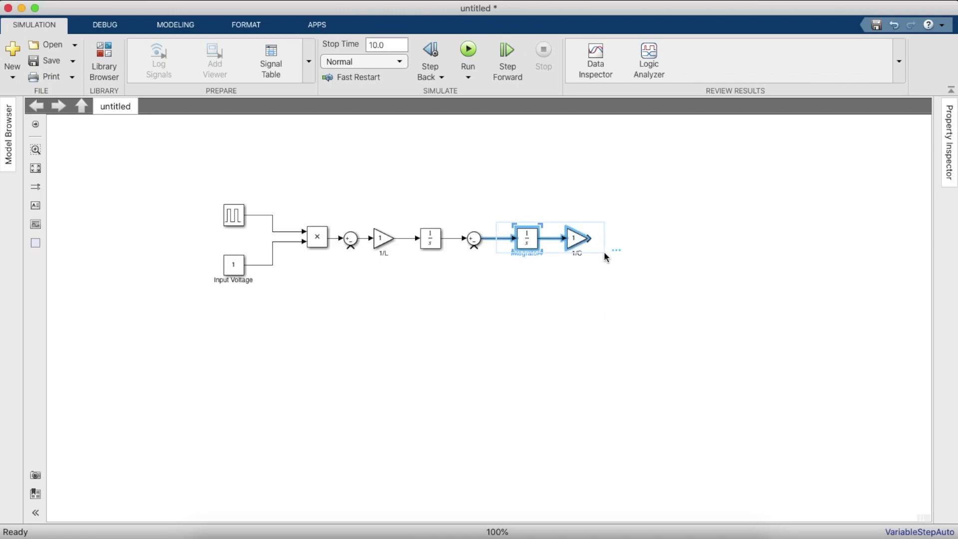
pyautogui.press('super+r')
pyautogui.press('super+r')
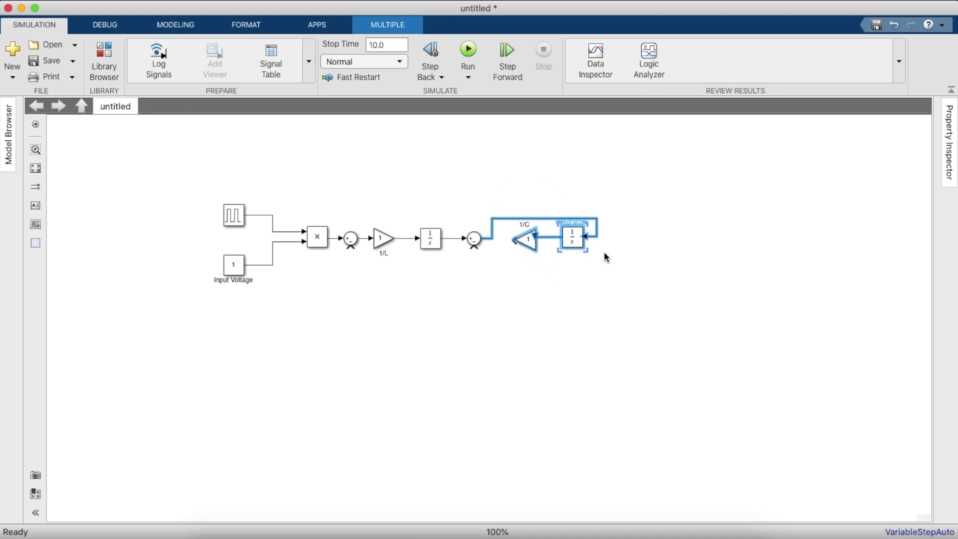
pyautogui.moveTo(524, 246); pyautogui.dragTo(518, 293)
pyautogui.moveTo(536, 225); pyautogui.dragTo(537, 235)
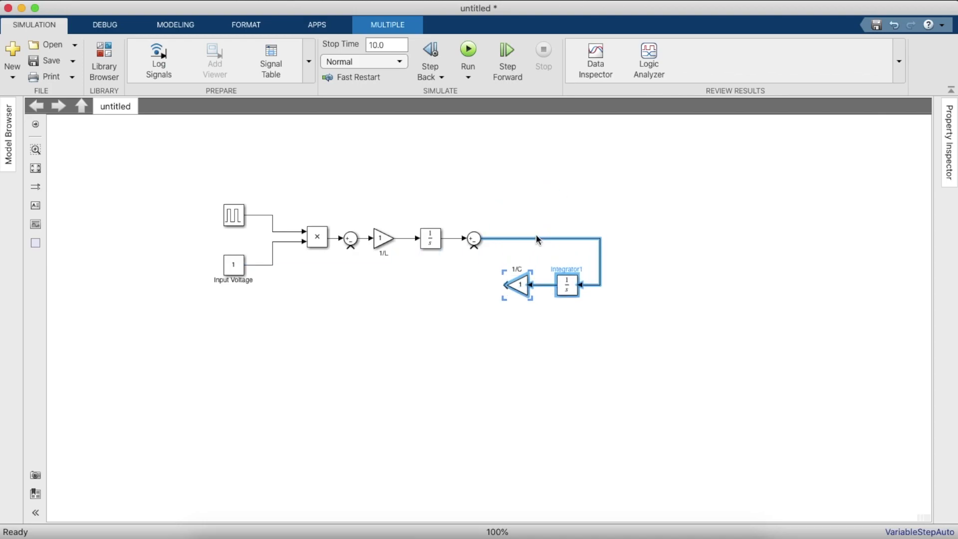
pyautogui.click(486, 265)
pyautogui.moveTo(480, 263); pyautogui.dragTo(582, 301)
pyautogui.moveTo(518, 285); pyautogui.dragTo(518, 281)
pyautogui.click(484, 304)
pyautogui.click(103, 77)
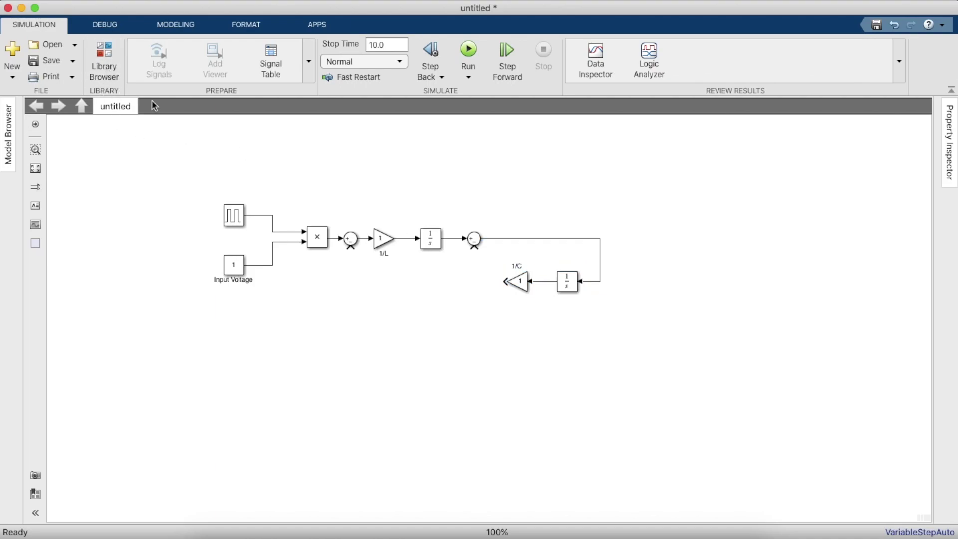
# - Duplicate the 1/C gain and connect the copy to the original gain's output in the lower branch
pyautogui.click(517, 290)
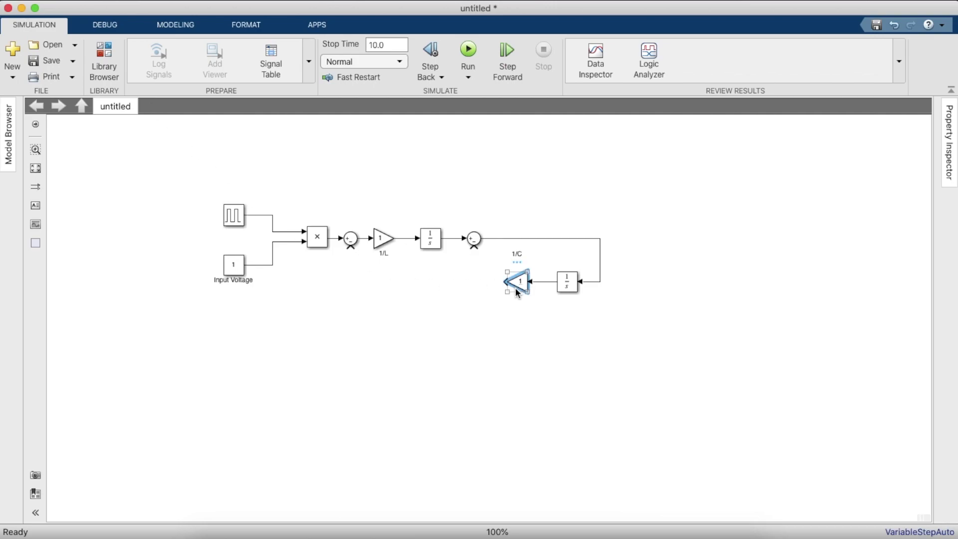
pyautogui.press('super+c')
pyautogui.press('super+v')
pyautogui.moveTo(524, 291); pyautogui.dragTo(544, 288)
pyautogui.click(477, 289)
pyautogui.moveTo(478, 288); pyautogui.dragTo(495, 289)
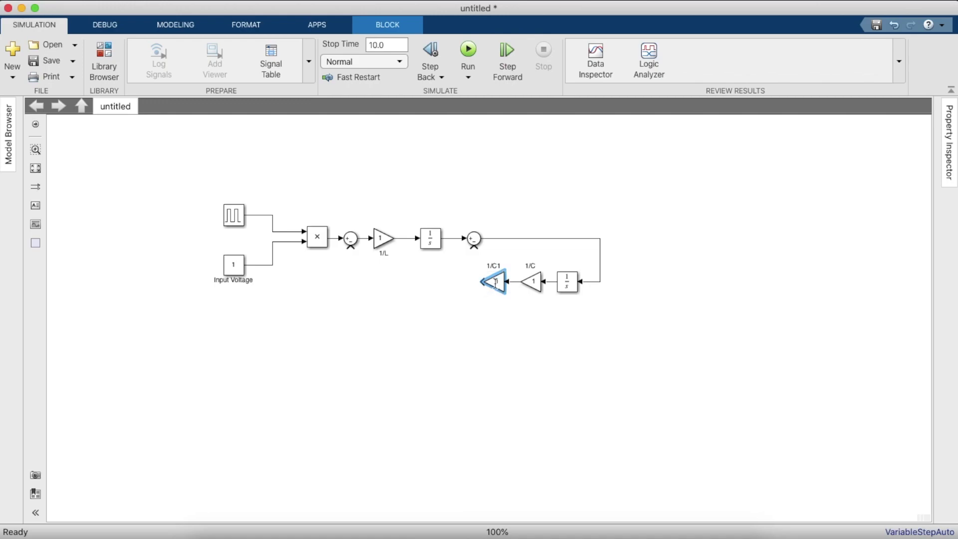
# - Rename the copied gain in the lower branch as 1/R
pyautogui.doubleClick(496, 283)
pyautogui.click(701, 405)
pyautogui.click(497, 265)
pyautogui.write('R')
pyautogui.click(493, 299)
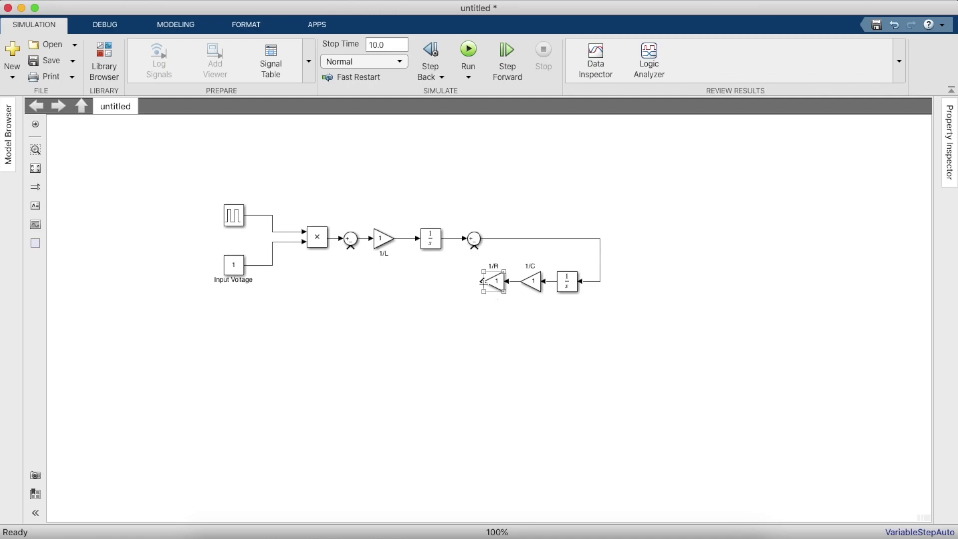
# - Branch the 1/C gain's output signal back to the first Sum block's minus input and route the line below the lower branch
pyautogui.click(351, 247)
pyautogui.click(513, 305)
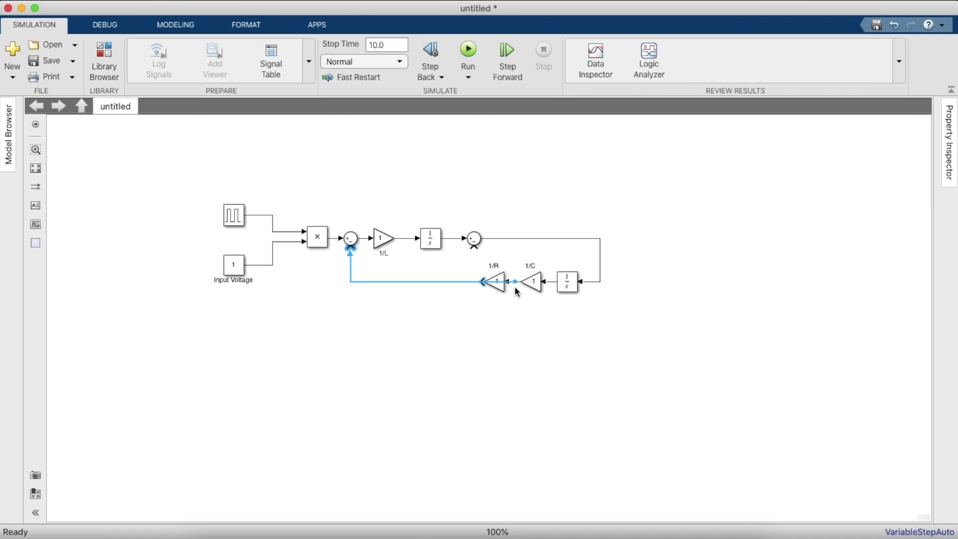
pyautogui.click(515, 288)
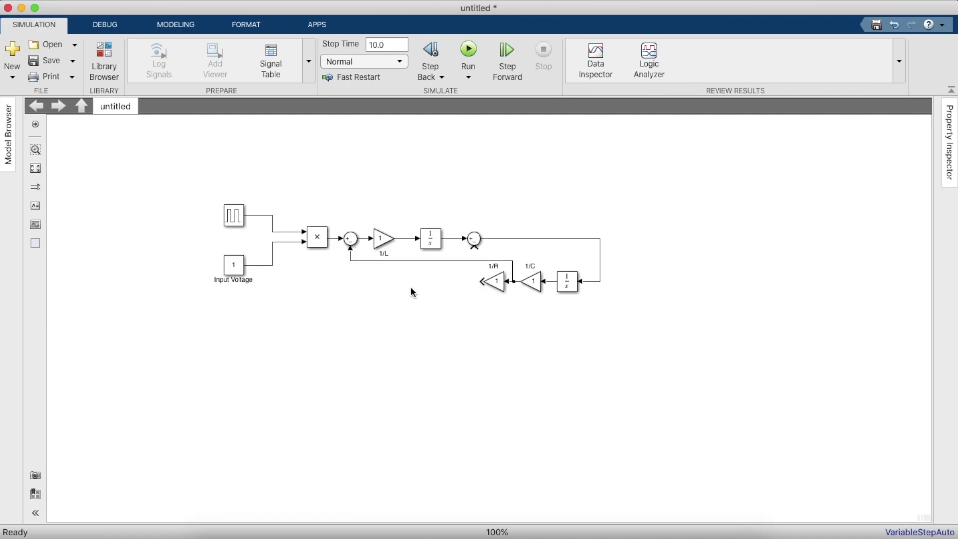
pyautogui.moveTo(443, 261); pyautogui.dragTo(429, 323)
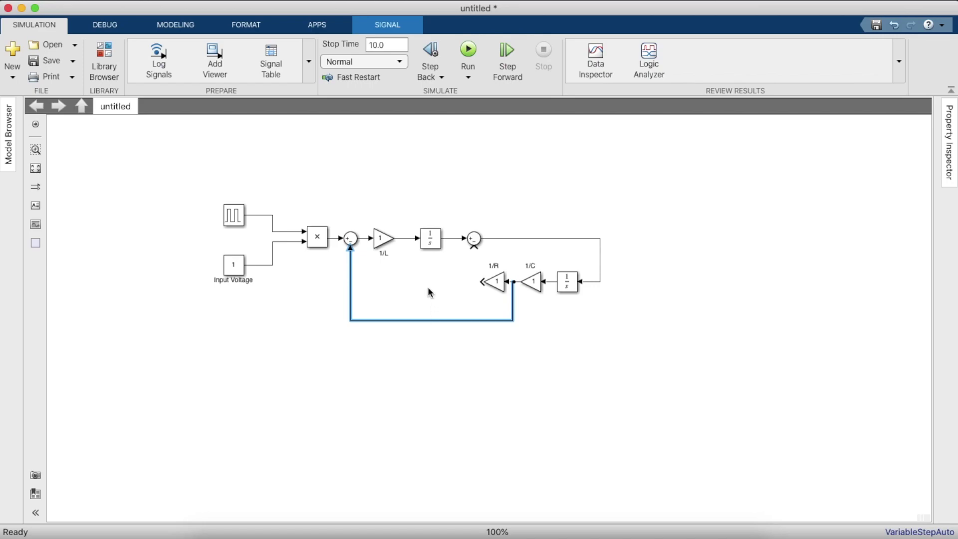
# - Connect the 1/R gain's output to the second Sum block's minus input and space the lower-branch blocks farther apart
pyautogui.moveTo(481, 282); pyautogui.dragTo(474, 255)
pyautogui.click(399, 294)
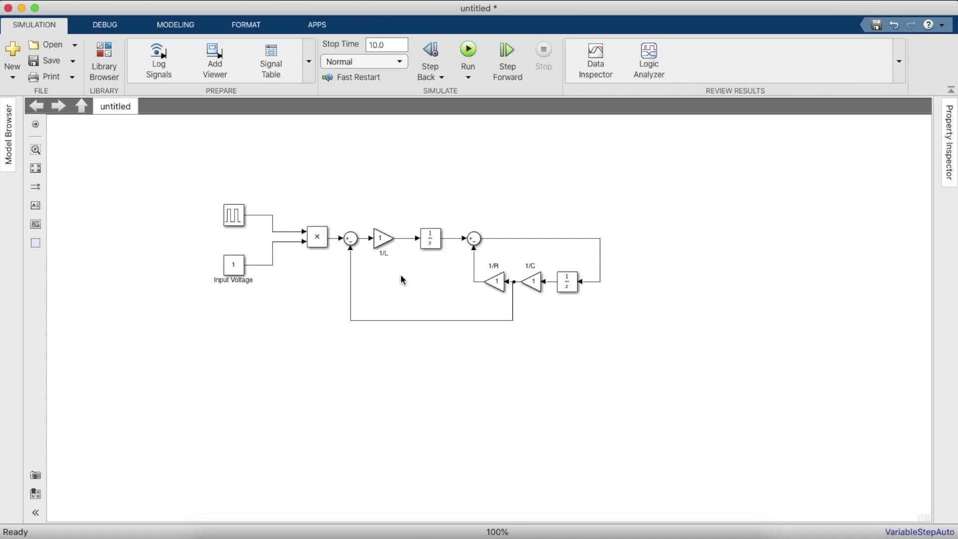
pyautogui.moveTo(572, 282); pyautogui.dragTo(496, 284)
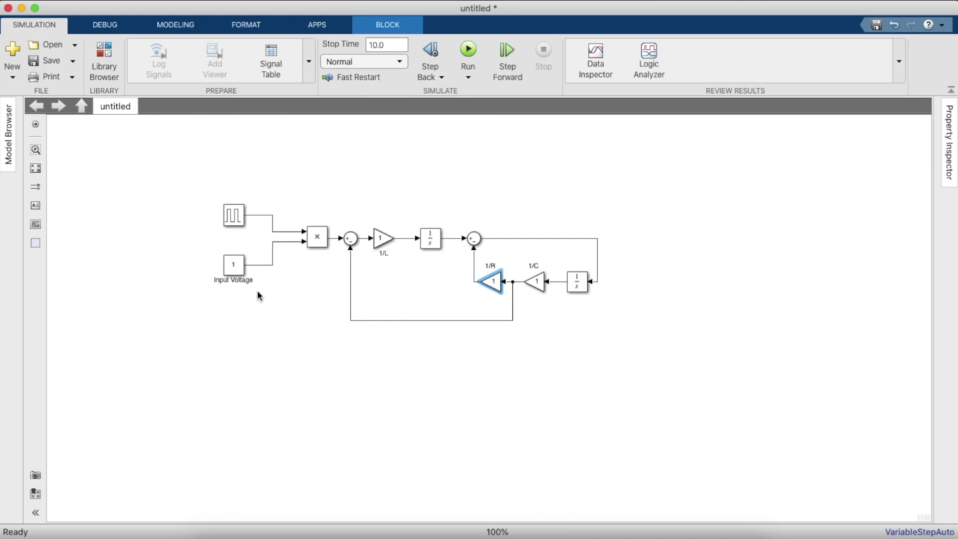
pyautogui.click(174, 305)
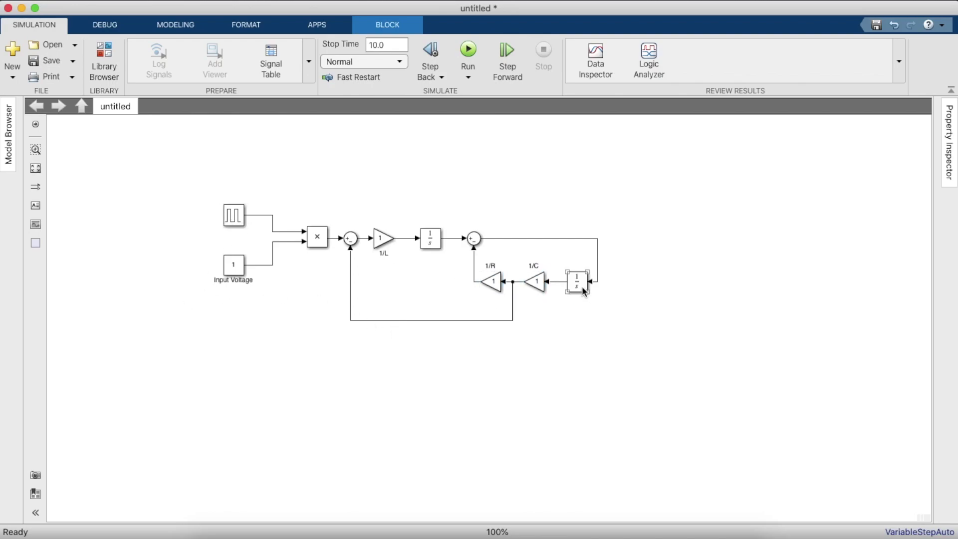
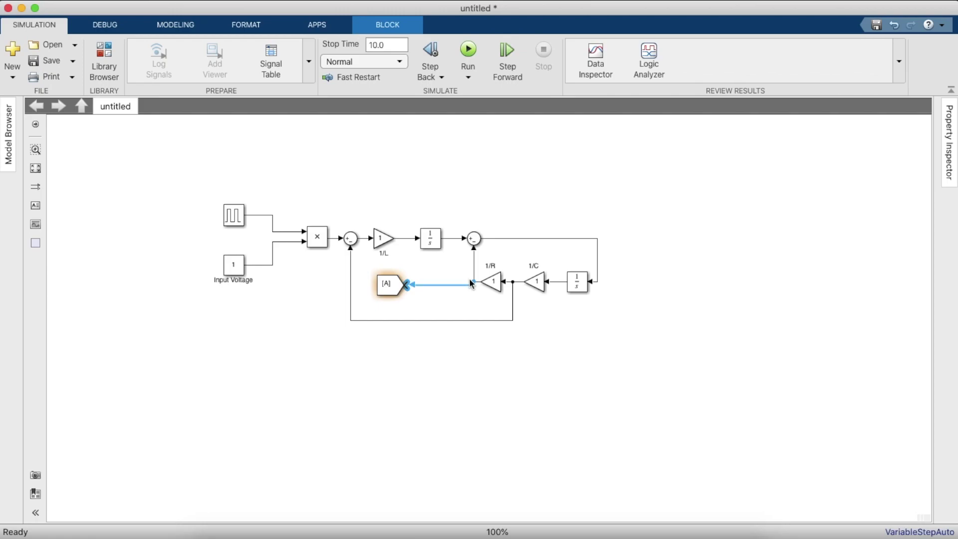
# - Move the Goto block wired to the 1/R gain's output just below the upper branch and set its tag to Iout
pyautogui.moveTo(387, 285); pyautogui.dragTo(406, 273)
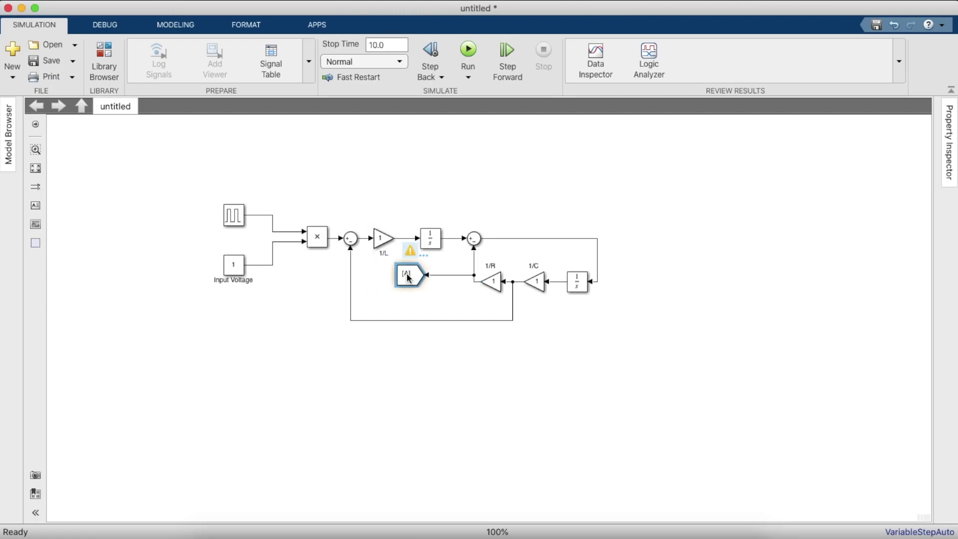
pyautogui.doubleClick(408, 278)
pyautogui.click(533, 216)
pyautogui.press('BackSpace')
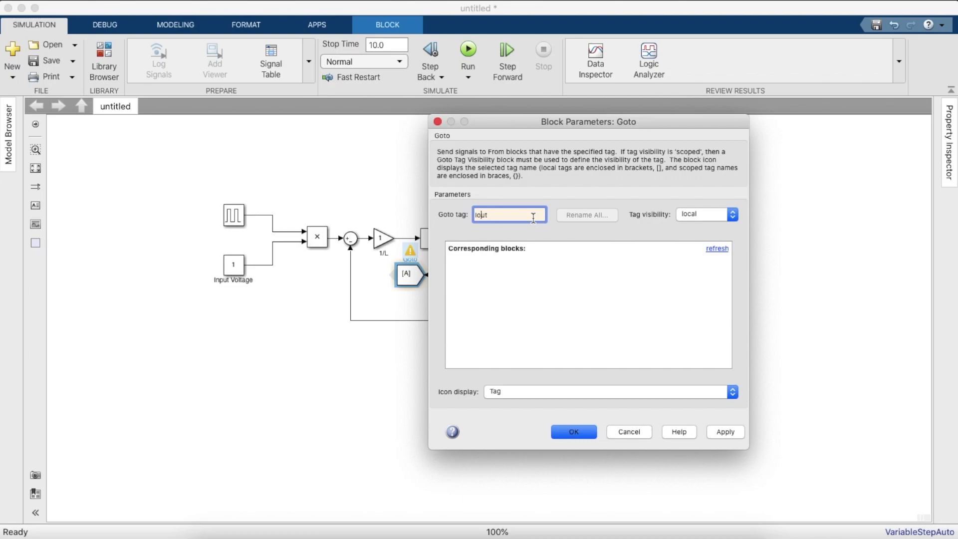
pyautogui.press('Return')
# - Set the tag visibility of the Iout Goto block to global
pyautogui.doubleClick(407, 273)
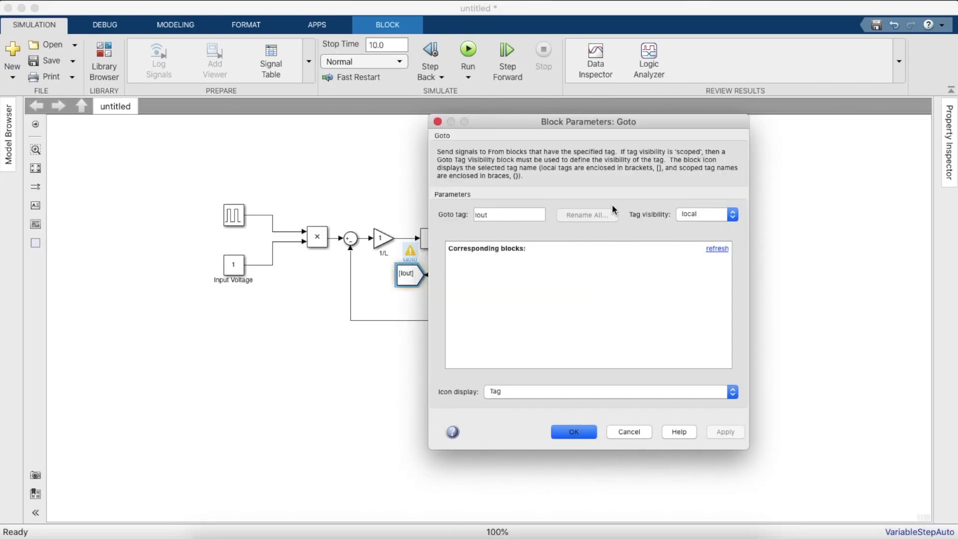
pyautogui.click(684, 224)
pyautogui.click(688, 234)
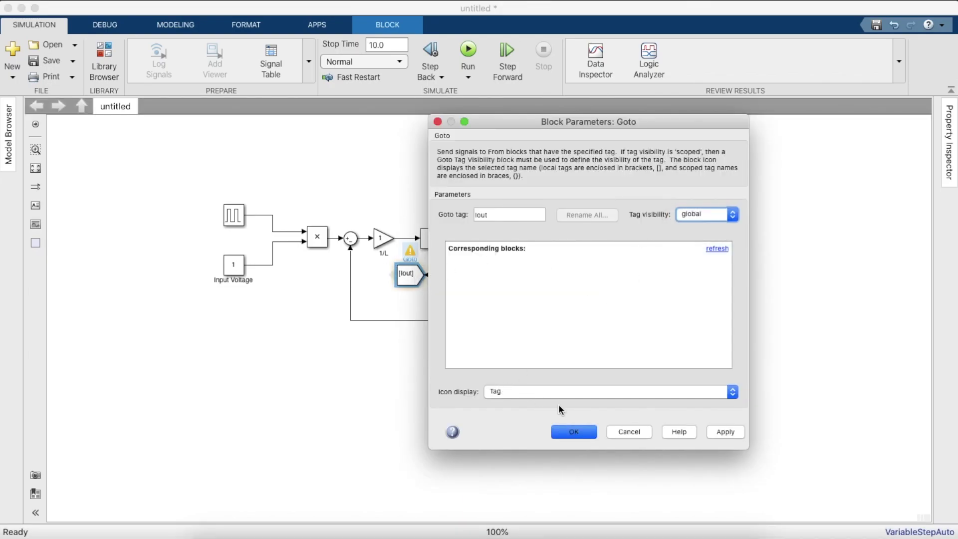
pyautogui.click(567, 432)
pyautogui.click(414, 281)
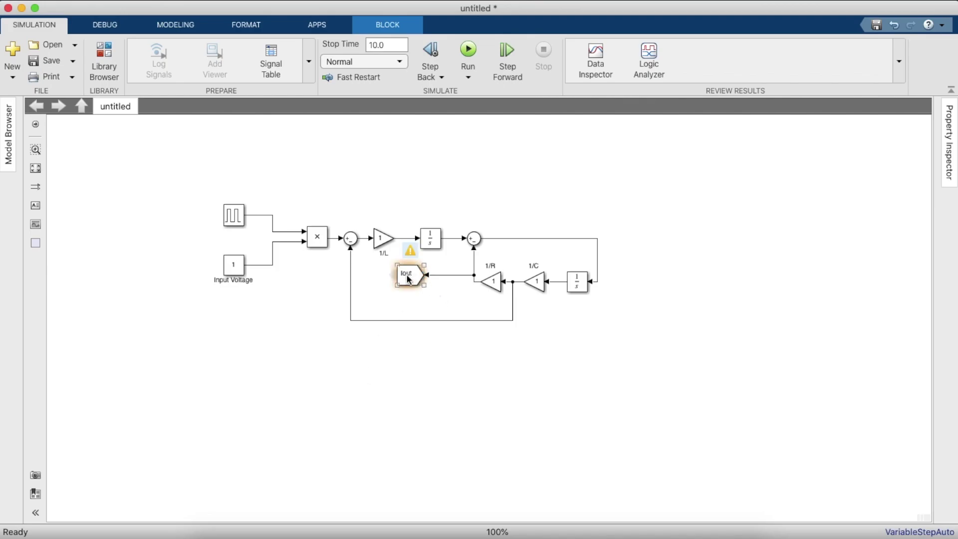
pyautogui.click(305, 374)
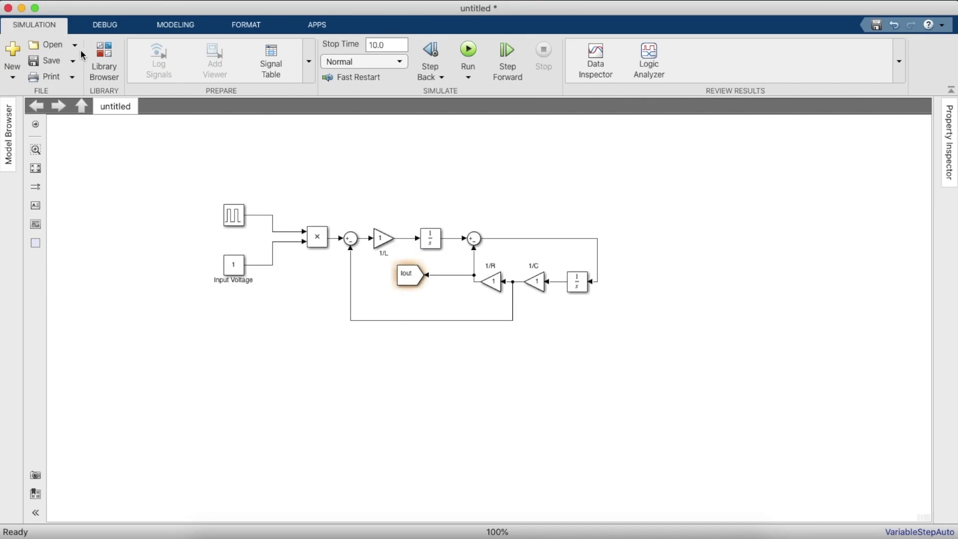
# - Add a second Goto block on the 1/C gain's feedback line below the lower branch and set its tag to Vout
pyautogui.click(101, 55)
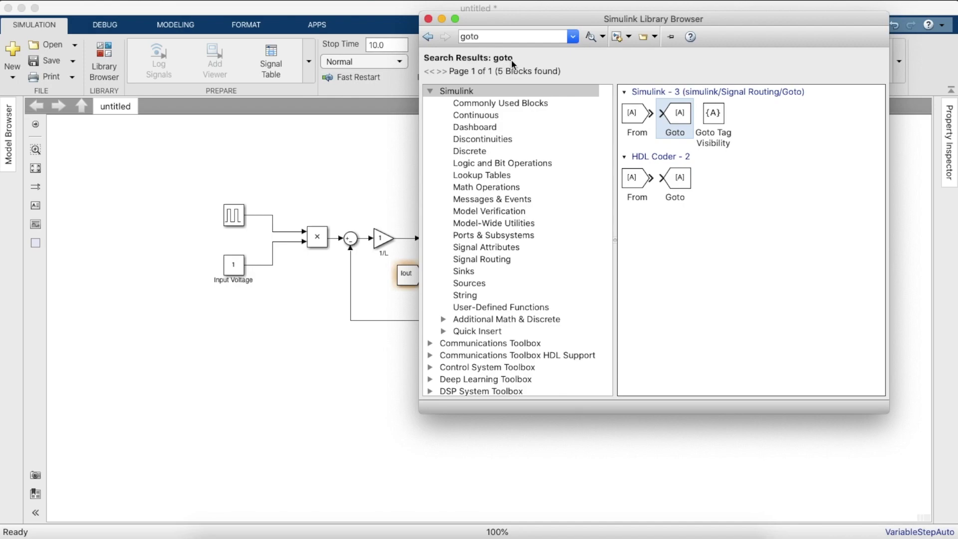
pyautogui.moveTo(671, 110)
pyautogui.mouseDown()
pyautogui.moveTo(384, 331)
pyautogui.moveTo(583, 328)
pyautogui.moveTo(512, 319)
pyautogui.mouseUp()
pyautogui.doubleClick(581, 328)
pyautogui.click(684, 267)
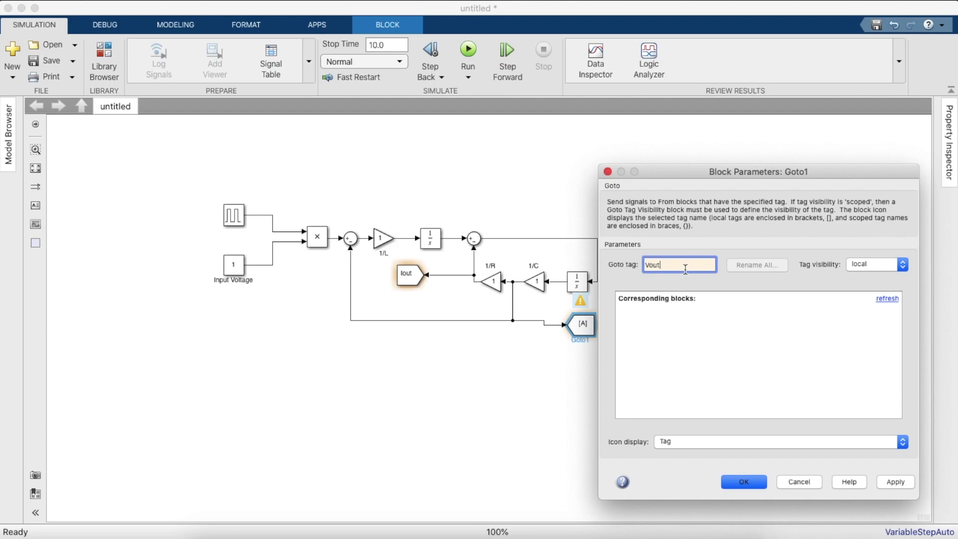
pyautogui.press('Return')
pyautogui.click(567, 382)
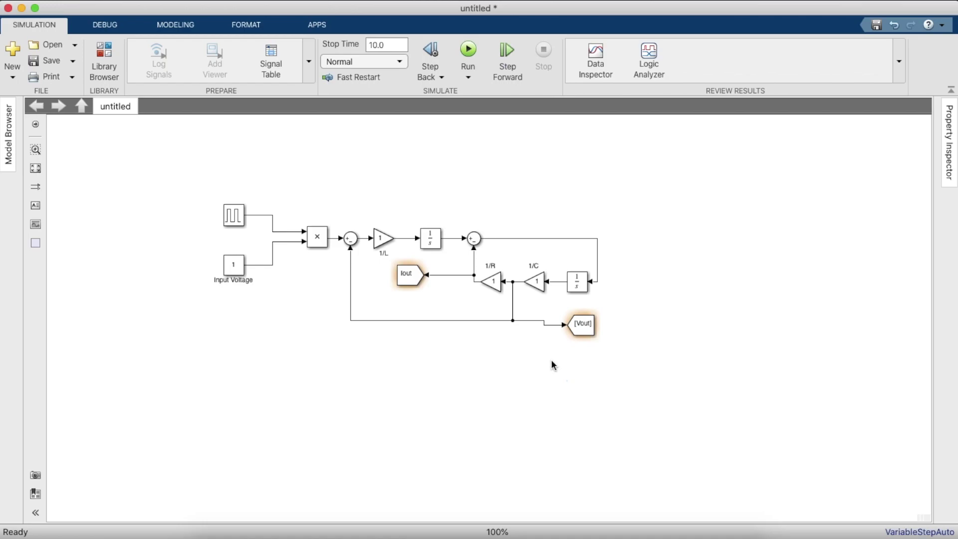
# - Search the block library for Scope and place a Scope block in the empty area beyond the upper branch
pyautogui.click(114, 55)
pyautogui.click(484, 32)
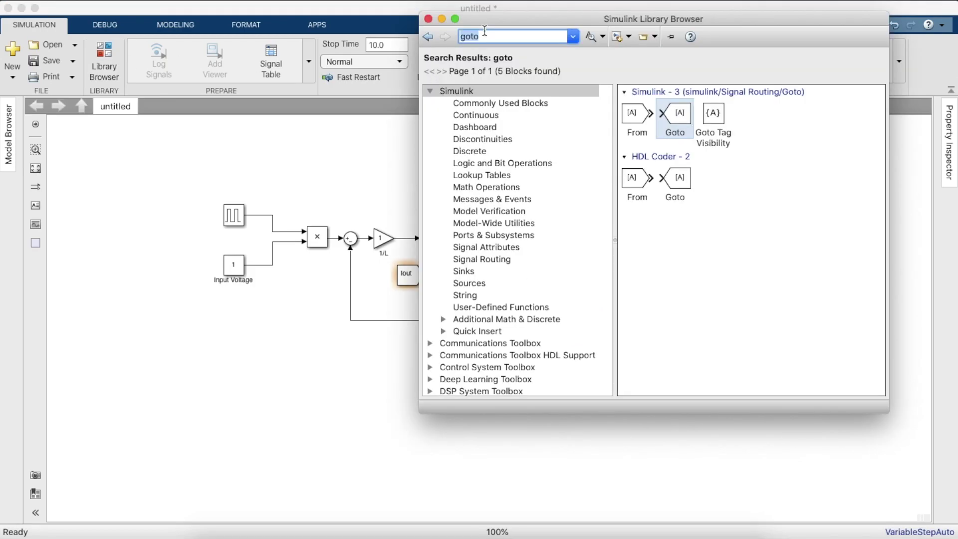
pyautogui.write('GO')
pyautogui.press('BackSpace')
pyautogui.write('o')
pyautogui.press('BackSpace')
pyautogui.press('BackSpace')
pyautogui.write('Scope')
pyautogui.press('Return')
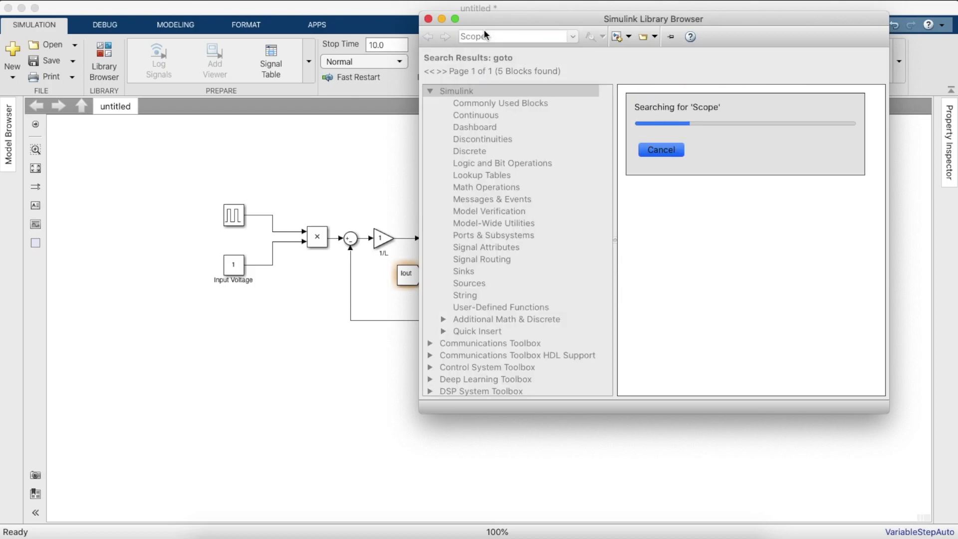
pyautogui.moveTo(653, 113); pyautogui.dragTo(750, 243)
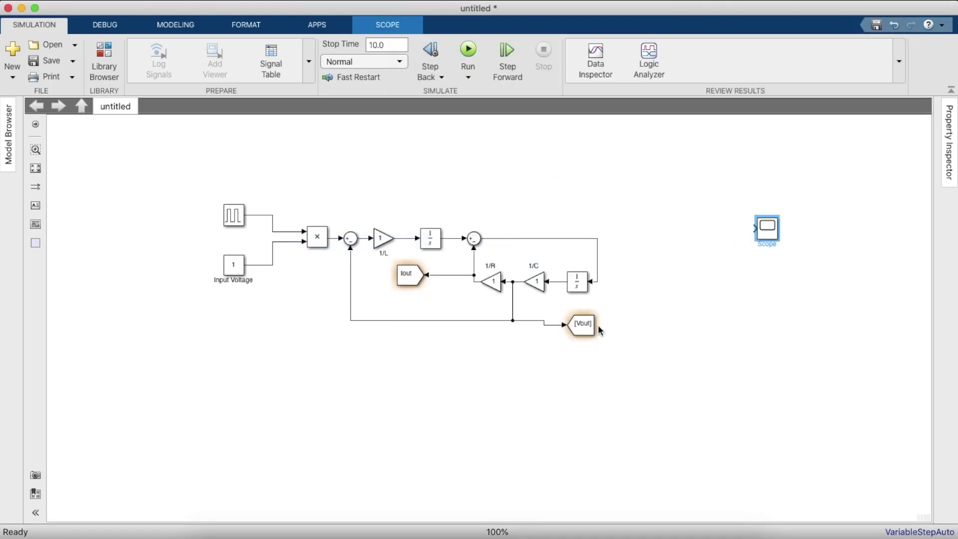
# - Place Vout and Iout source tags beside the Scope, Vout above Iout, and connect them to the Scope's first and second inputs
pyautogui.click(597, 327)
pyautogui.moveTo(639, 331); pyautogui.dragTo(638, 329)
pyautogui.click(399, 275)
pyautogui.moveTo(393, 275); pyautogui.dragTo(719, 237)
pyautogui.hotkey('ctrl', 'r')
pyautogui.hotkey('ctrl', 'r')
pyautogui.click(741, 230)
pyautogui.moveTo(640, 328); pyautogui.dragTo(712, 269)
pyautogui.moveTo(708, 230); pyautogui.dragTo(708, 305)
pyautogui.moveTo(702, 264)
pyautogui.mouseDown()
pyautogui.moveTo(705, 216)
pyautogui.moveTo(754, 225)
pyautogui.mouseUp()
pyautogui.moveTo(716, 302); pyautogui.dragTo(708, 208)
pyautogui.click(649, 268)
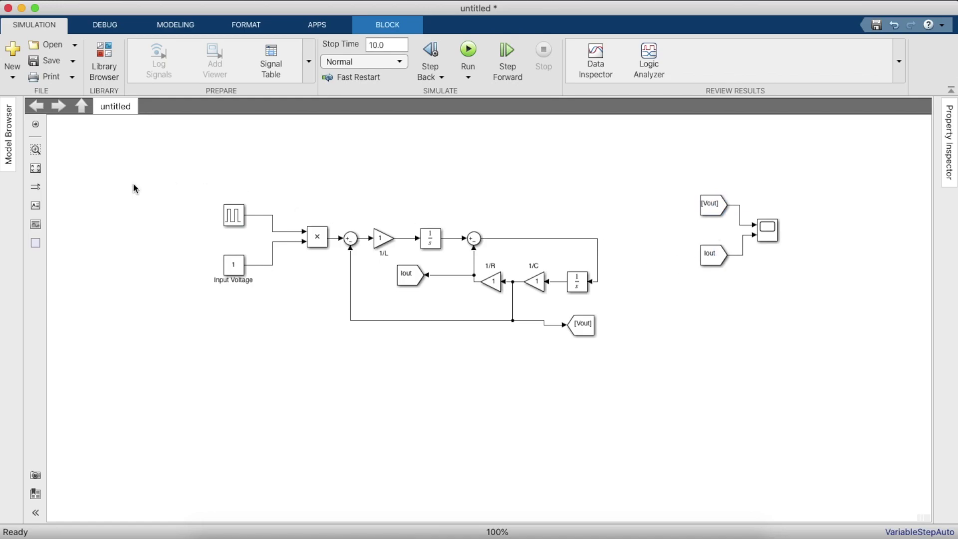
# - Set the Input Voltage constant's value to 340
pyautogui.doubleClick(233, 265)
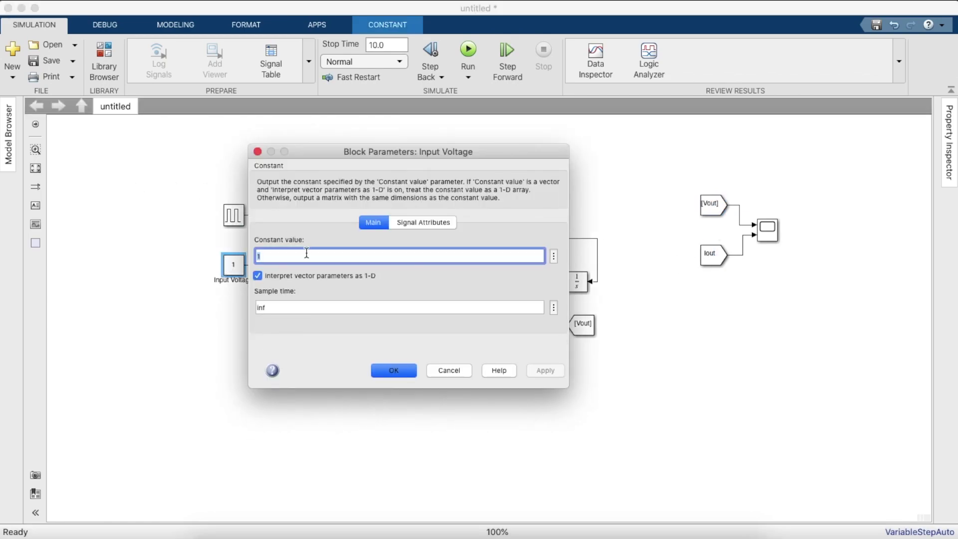
pyautogui.press('BackSpace')
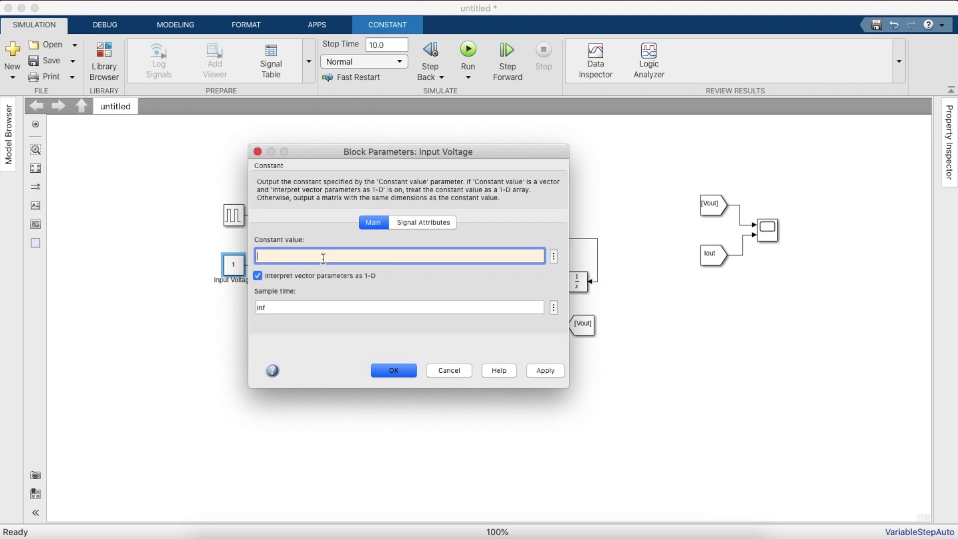
pyautogui.moveTo(351, 141); pyautogui.dragTo(299, 156)
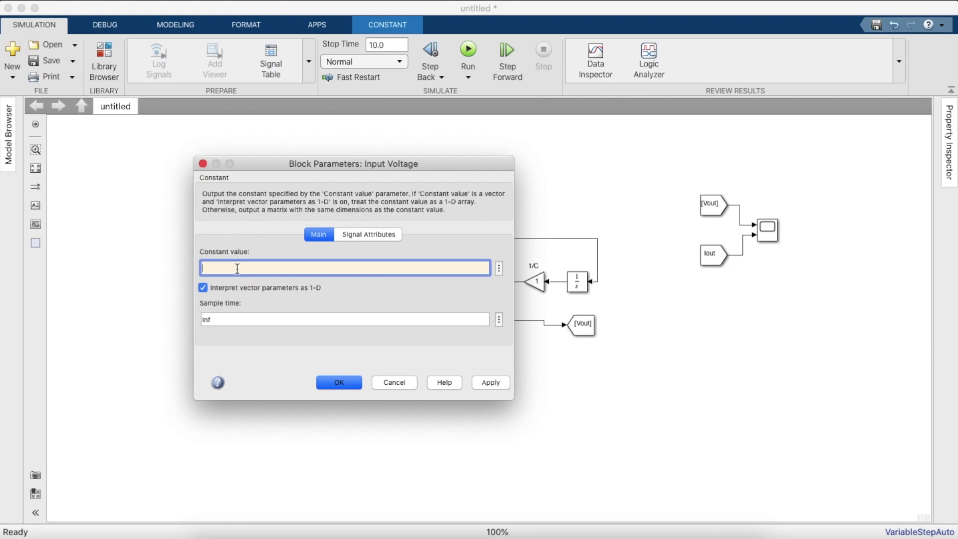
pyautogui.write('340')
pyautogui.press('Return')
pyautogui.click(217, 323)
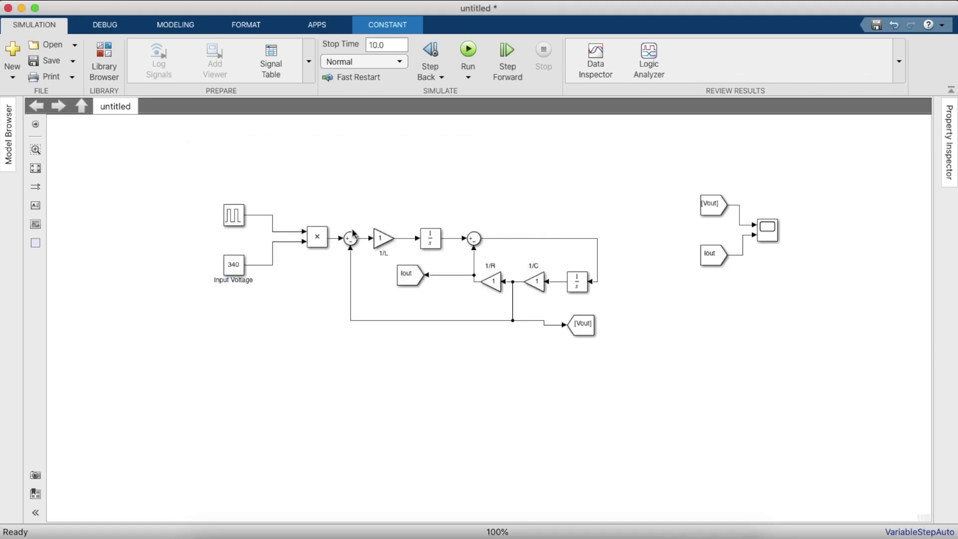
# - Set the 1/L block's gain to 1/400e-6
pyautogui.doubleClick(378, 241)
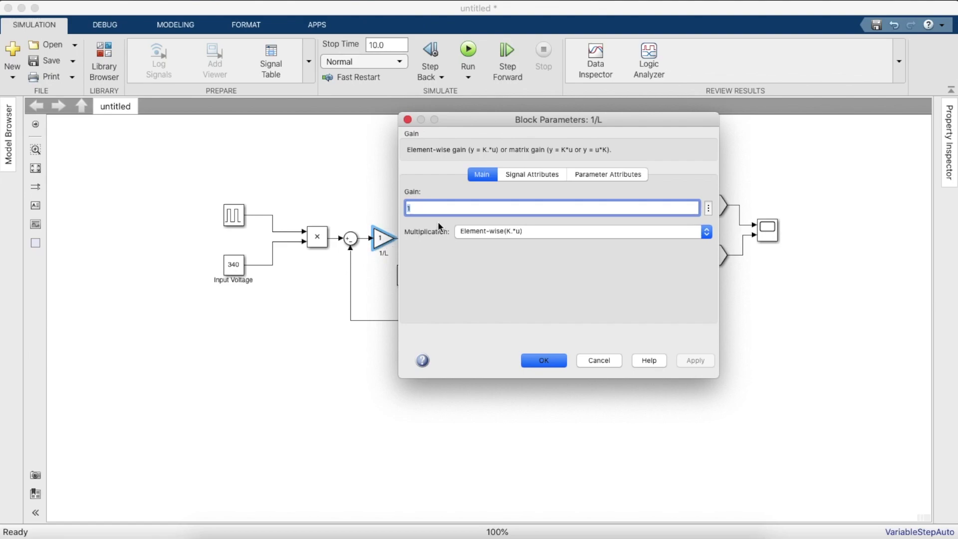
pyautogui.click(496, 208)
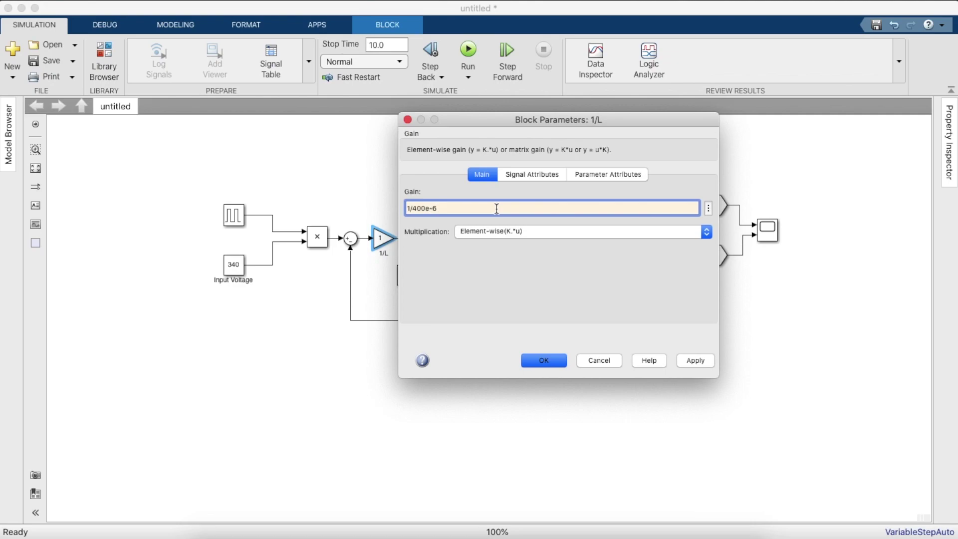
pyautogui.press('Return')
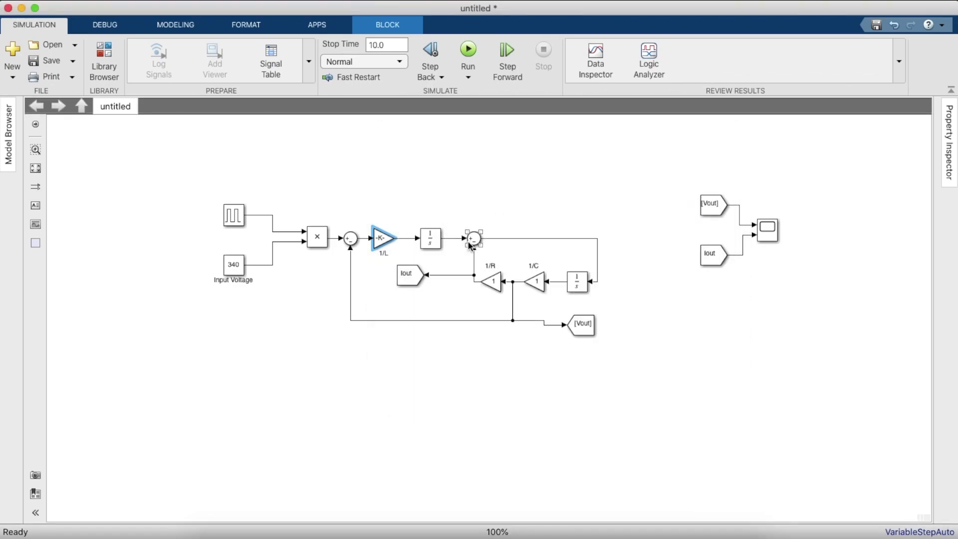
# - Set the 1/C block's gain as one divided by 100 in exponential notation
pyautogui.doubleClick(578, 282)
pyautogui.press('Return')
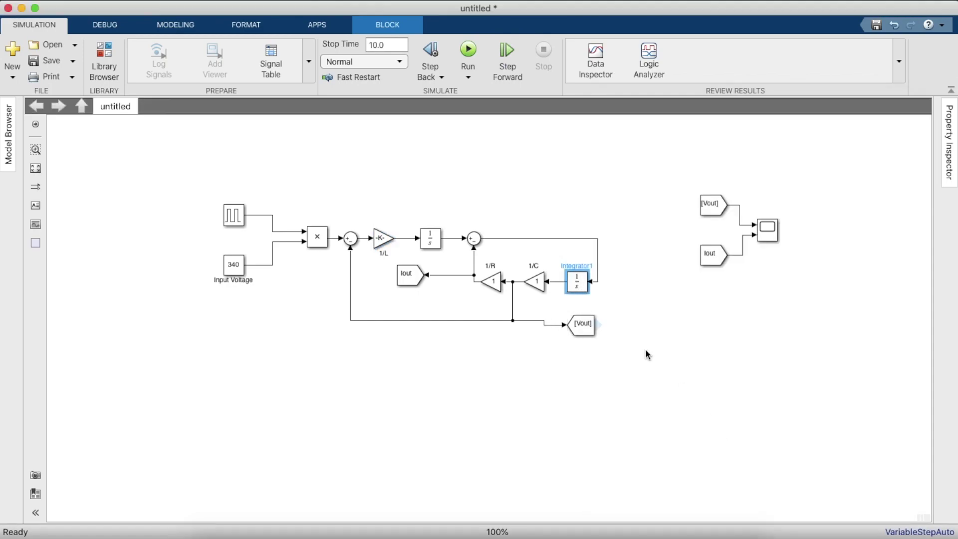
pyautogui.doubleClick(537, 282)
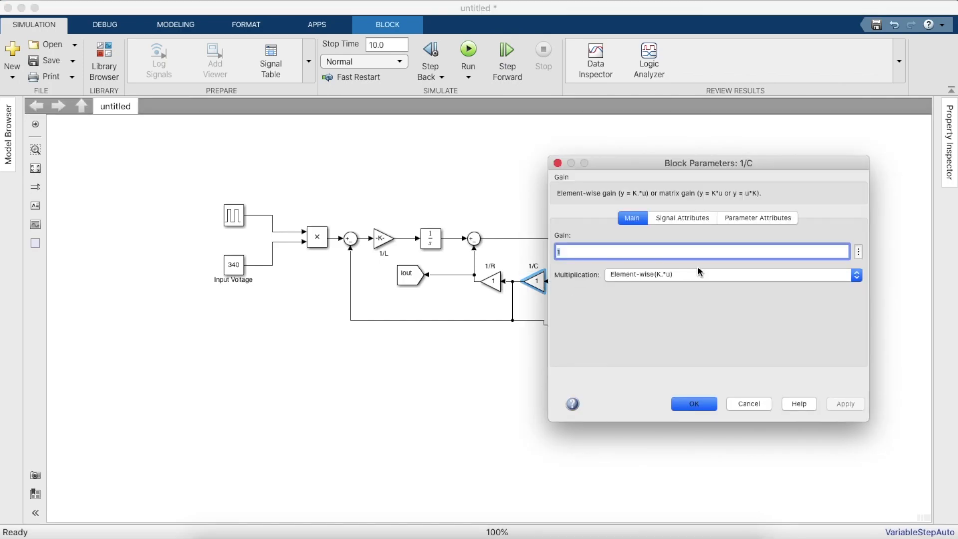
pyautogui.write('1/100e-6')
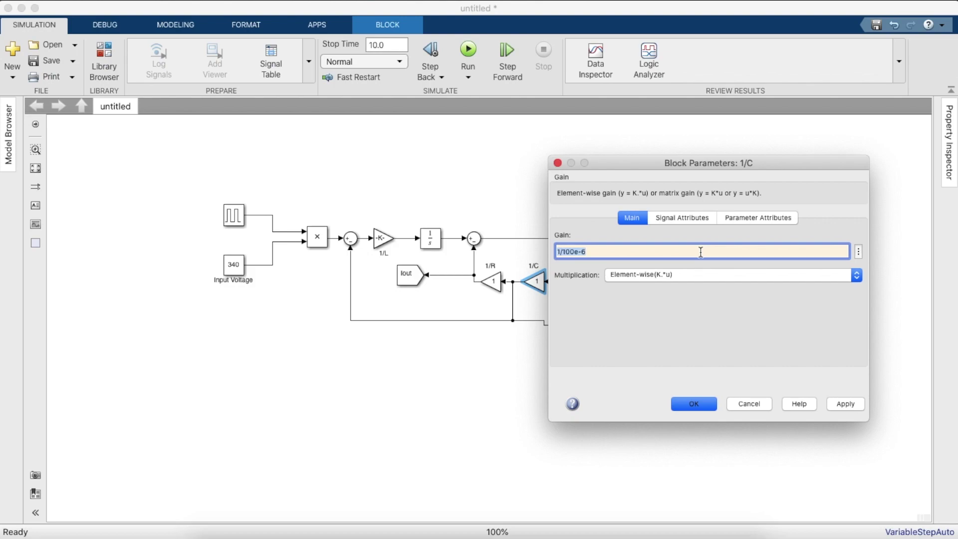
pyautogui.press('Return')
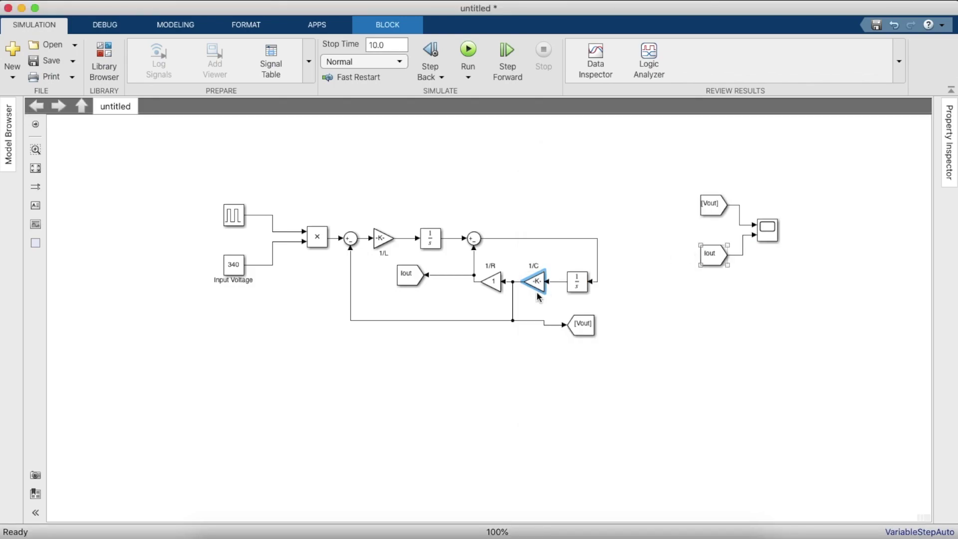
# - Move the lower-branch integrator farther from the 1/C gain and widen the 1/C block
pyautogui.moveTo(544, 271); pyautogui.dragTo(611, 284)
pyautogui.click(525, 279)
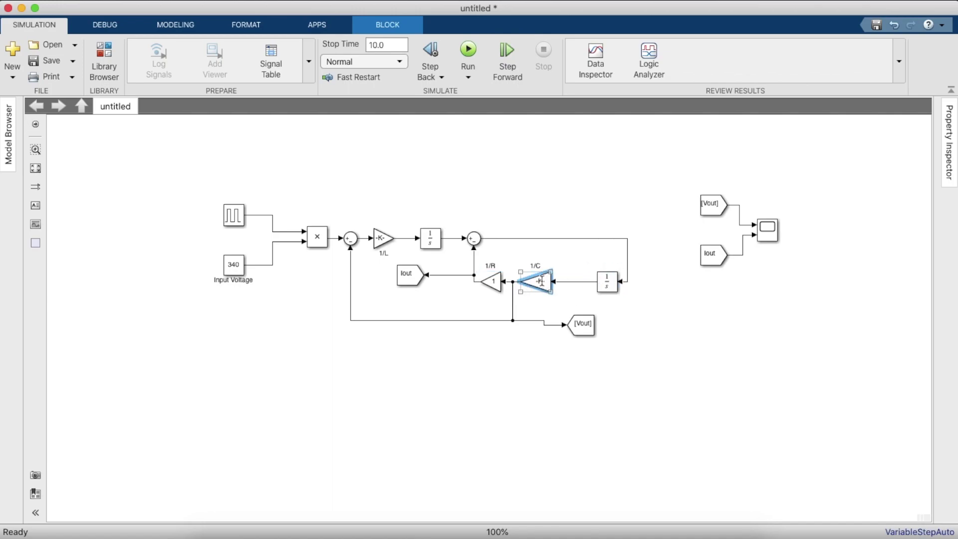
pyautogui.moveTo(551, 291); pyautogui.dragTo(567, 292)
pyautogui.click(572, 286)
# - Set the 1/R block's gain to 1/0.6 and enlarge the block slightly so its value fits
pyautogui.doubleClick(491, 281)
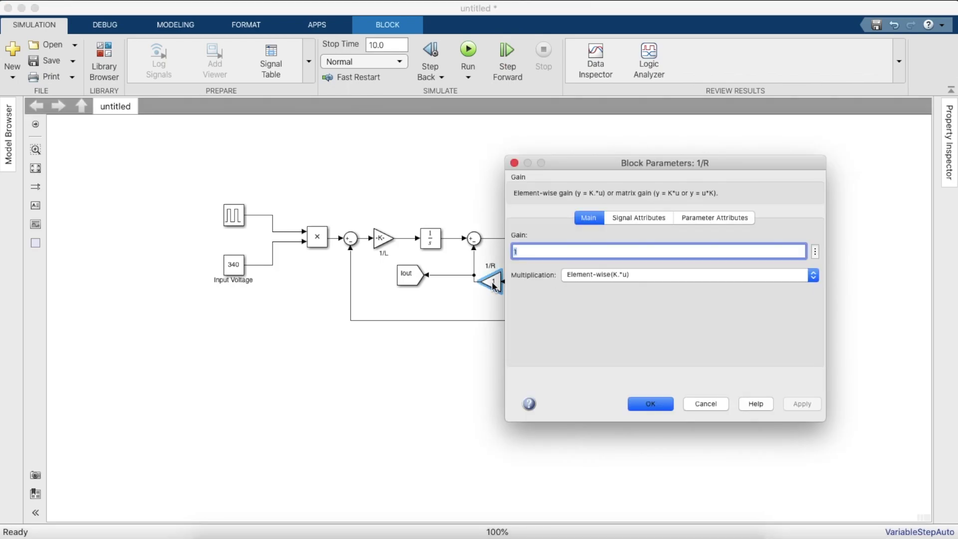
pyautogui.press('BackSpace')
pyautogui.write('1/0.6')
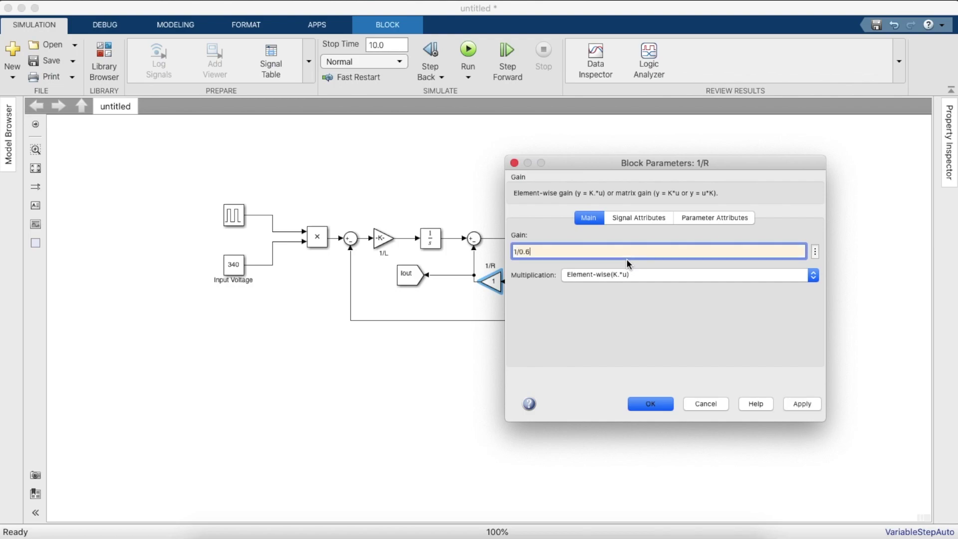
pyautogui.press('Return')
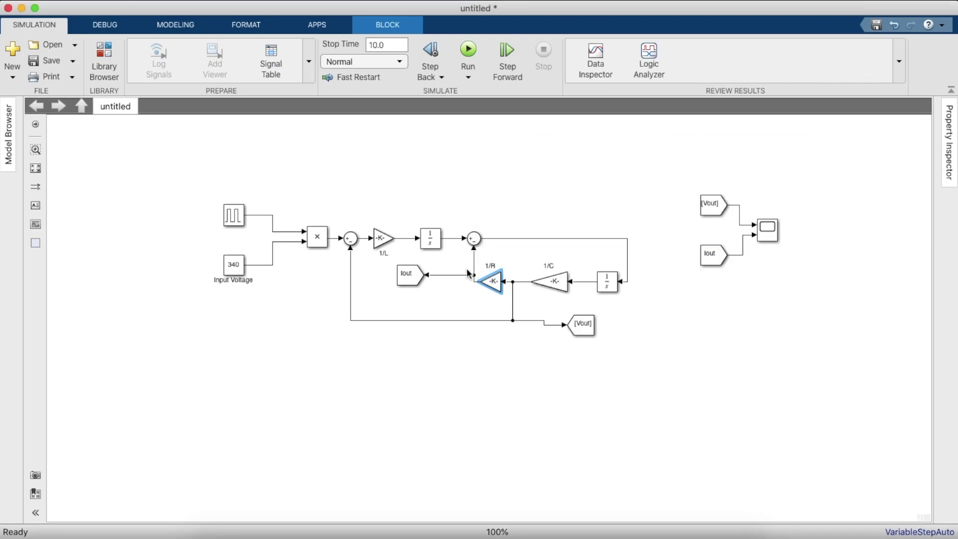
pyautogui.moveTo(503, 293); pyautogui.dragTo(504, 294)
pyautogui.click(554, 183)
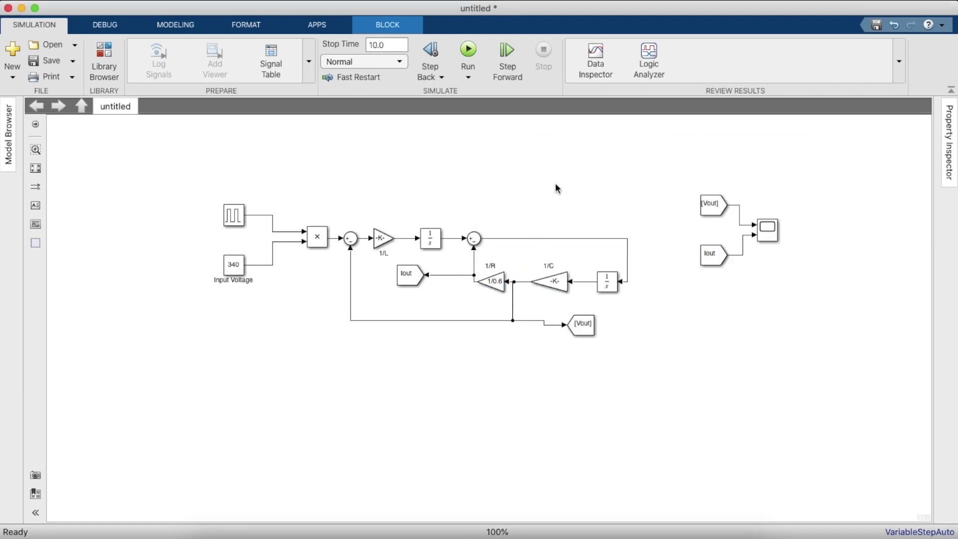
# - Add a Display block from the library above the Scope and connect it to a branch of the Vout signal
pyautogui.click(112, 53)
pyautogui.click(492, 37)
pyautogui.press('BackSpace')
pyautogui.write('Disp')
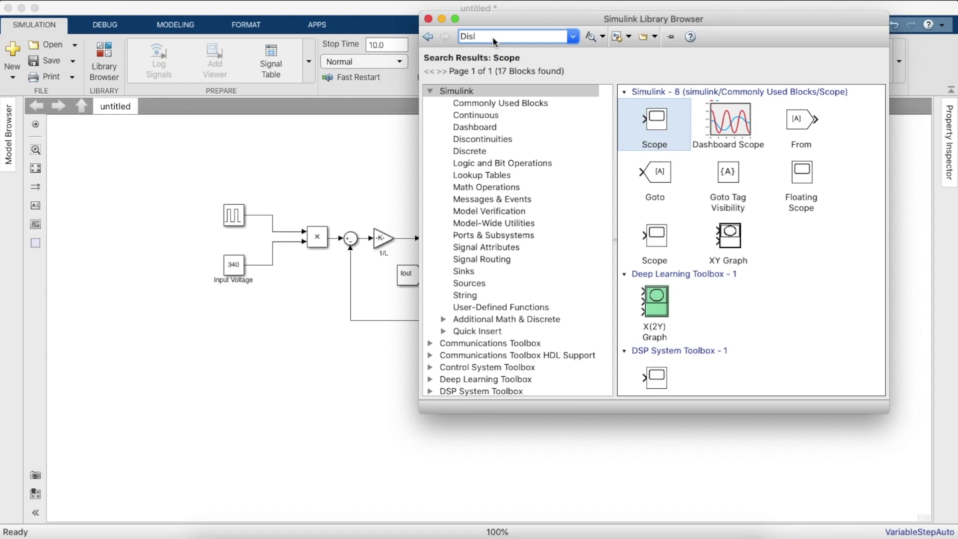
pyautogui.write('lay')
pyautogui.press('Return')
pyautogui.moveTo(658, 124); pyautogui.dragTo(737, 322)
pyautogui.press('Delete')
pyautogui.click(104, 62)
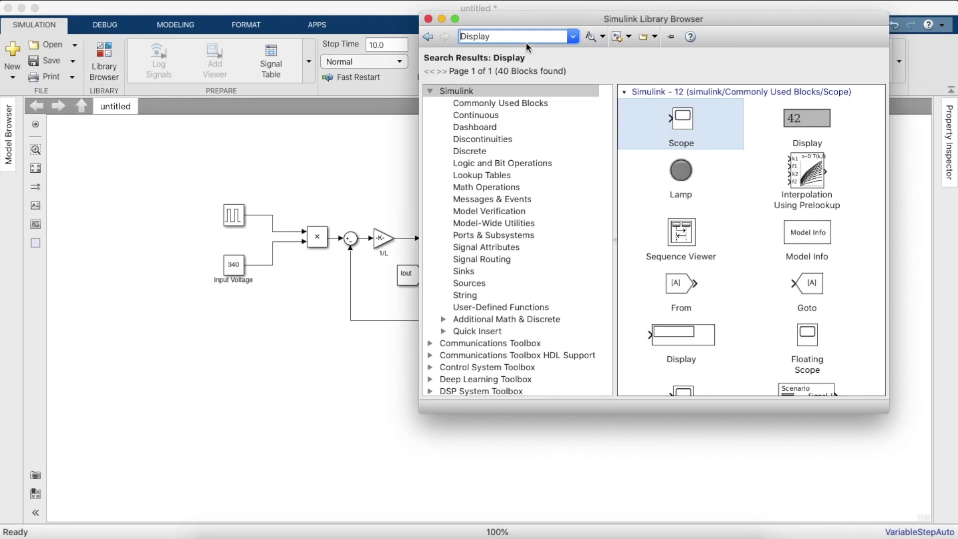
pyautogui.moveTo(718, 319); pyautogui.dragTo(587, 316)
pyautogui.moveTo(645, 306); pyautogui.dragTo(868, 181)
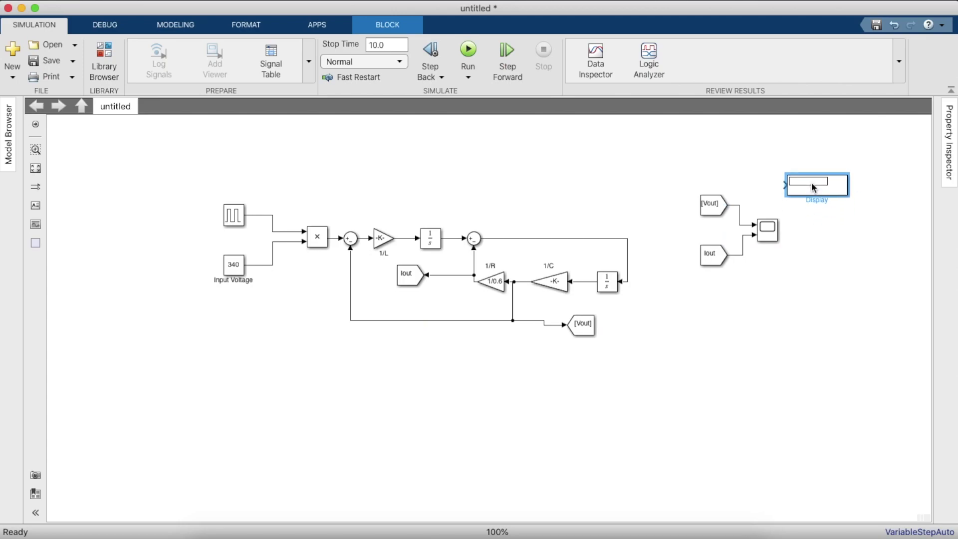
pyautogui.click(741, 202)
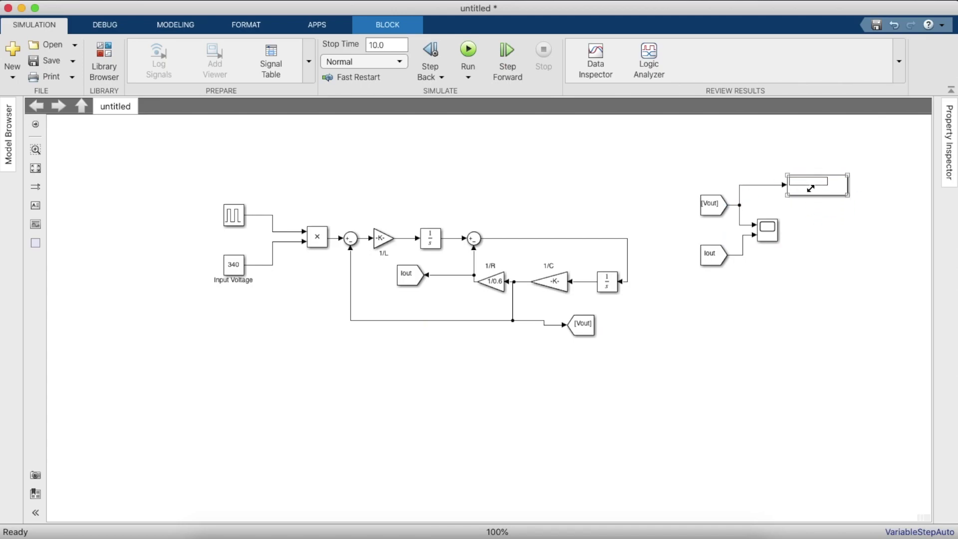
# - Duplicate the Display block below the Scope and connect the copy to a branch of the Iout signal
pyautogui.moveTo(810, 190); pyautogui.dragTo(799, 274)
pyautogui.click(746, 271)
pyautogui.click(741, 257)
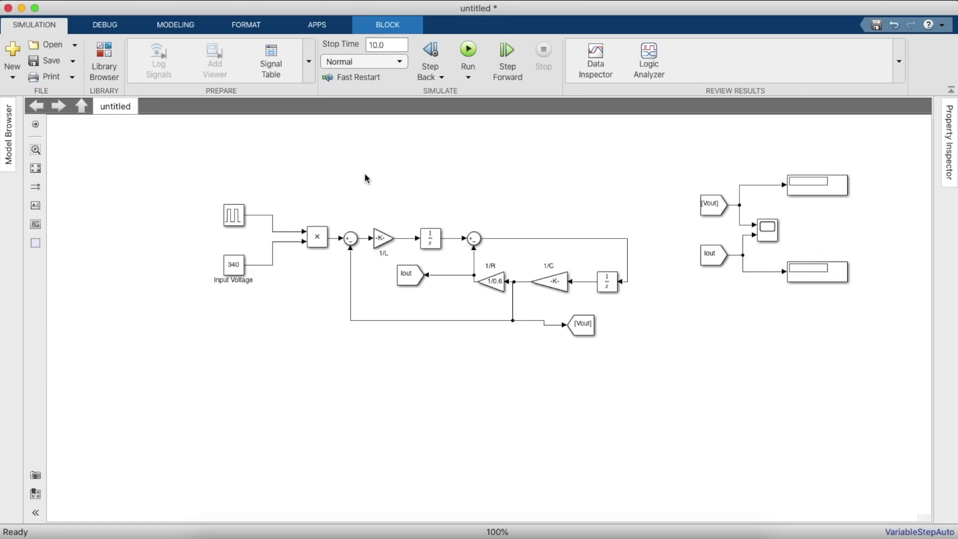
# - Run the simulation with a stop time of 10.0 and open the Scope to view the output signals
pyautogui.doubleClick(235, 222)
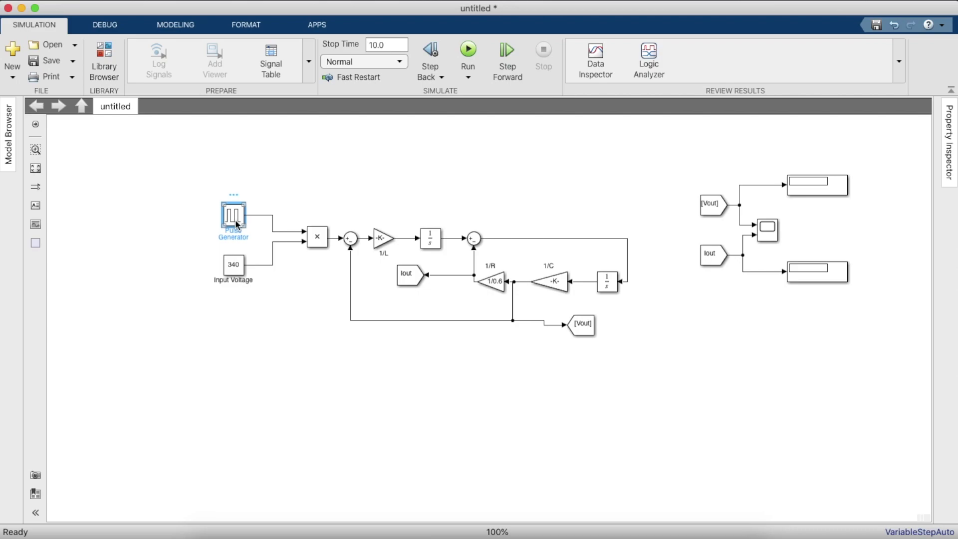
pyautogui.doubleClick(394, 411)
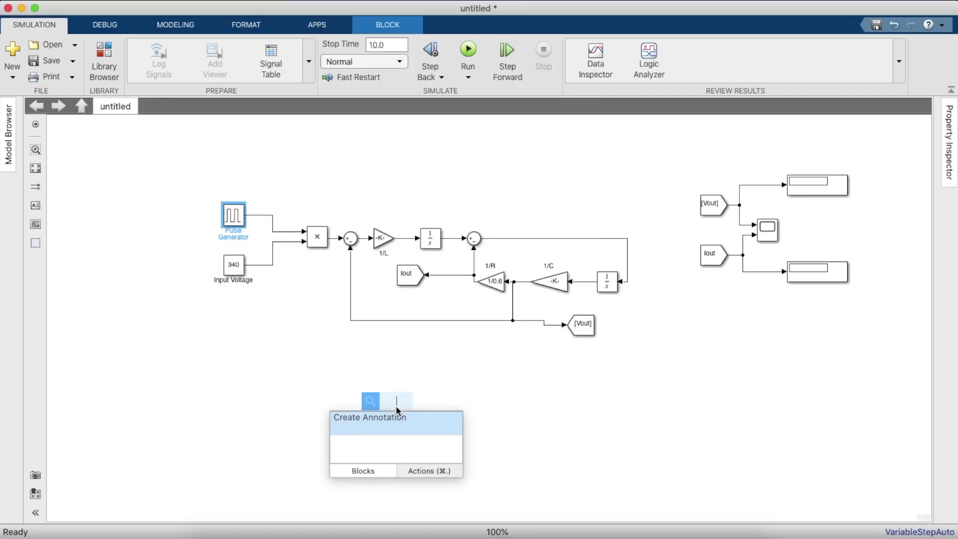
pyautogui.click(470, 52)
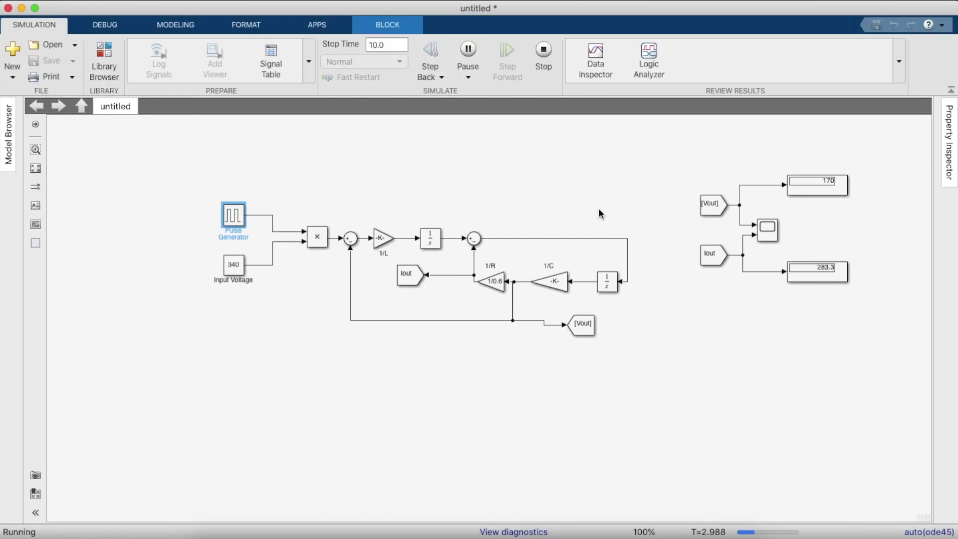
pyautogui.click(765, 228)
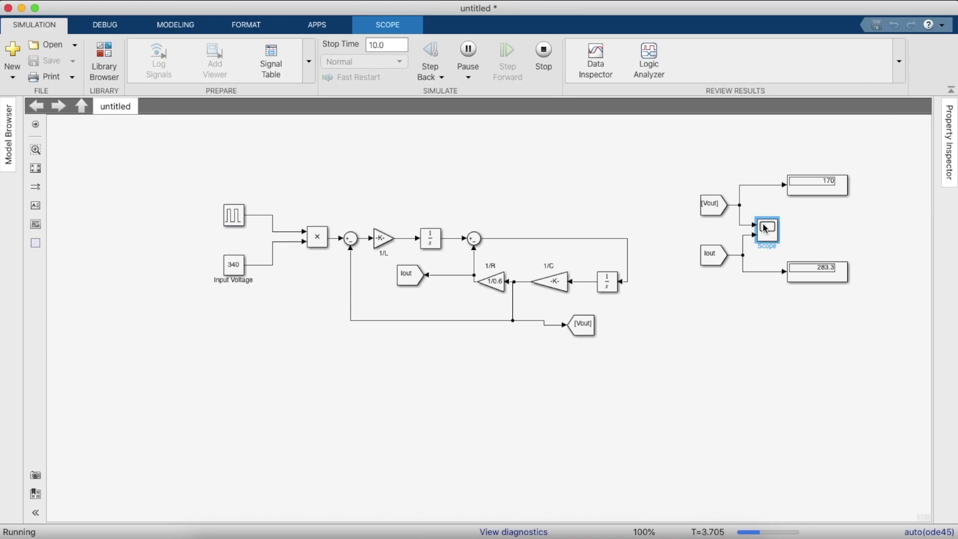
pyautogui.doubleClick(766, 228)
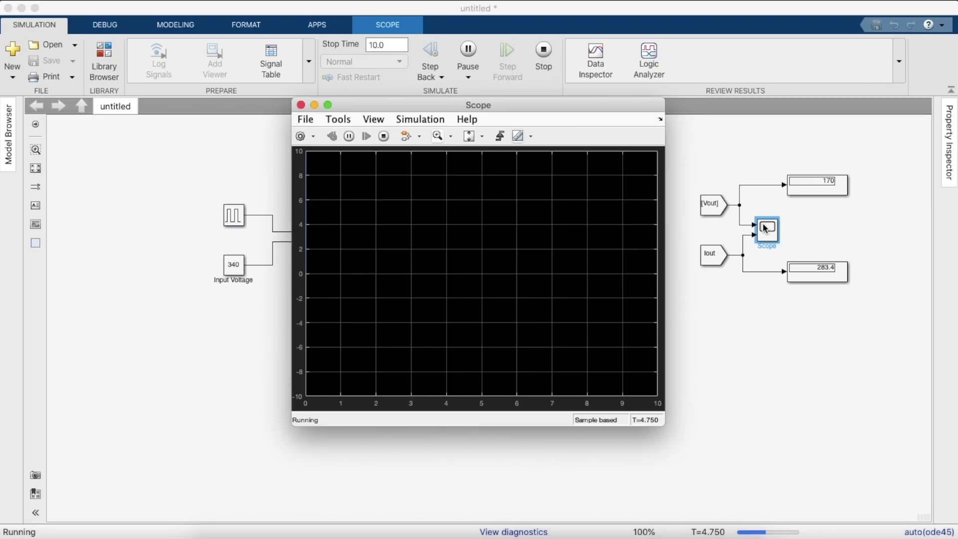
# - Scale both the X and Y axes of the Scope to fit the Vout and Iout traces
pyautogui.click(483, 137)
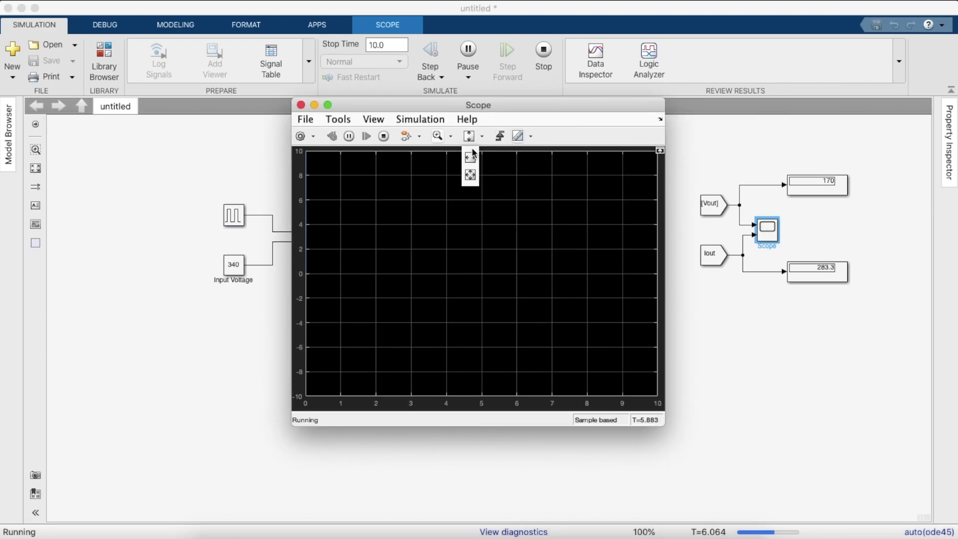
pyautogui.click(472, 170)
pyautogui.click(470, 137)
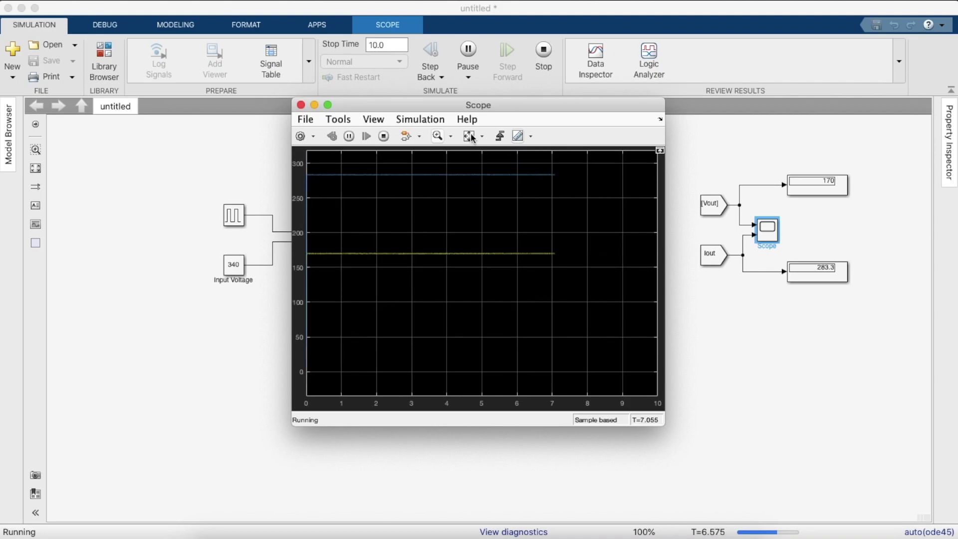
# - Zoom in on the Iout trace in the Scope to examine its steady level, and restore the full view
pyautogui.click(438, 136)
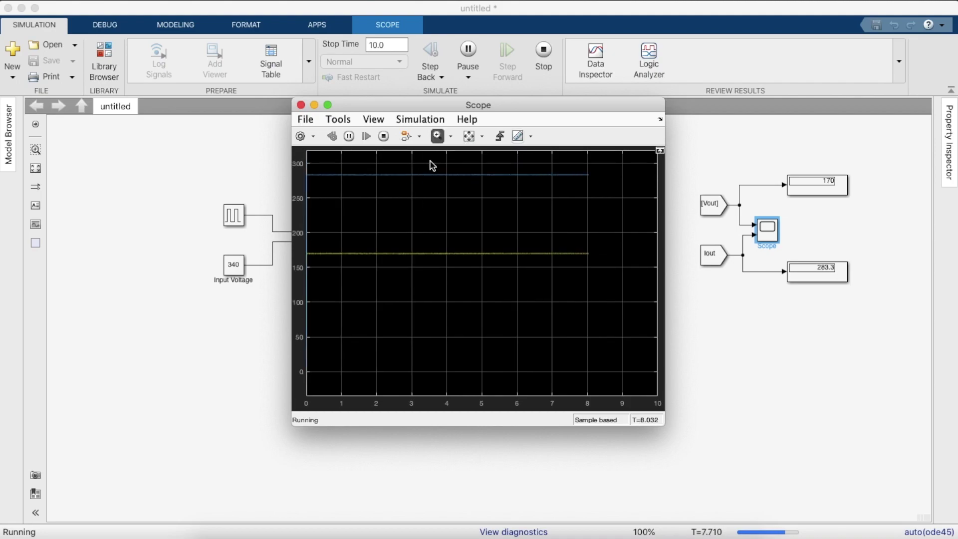
pyautogui.click(429, 179)
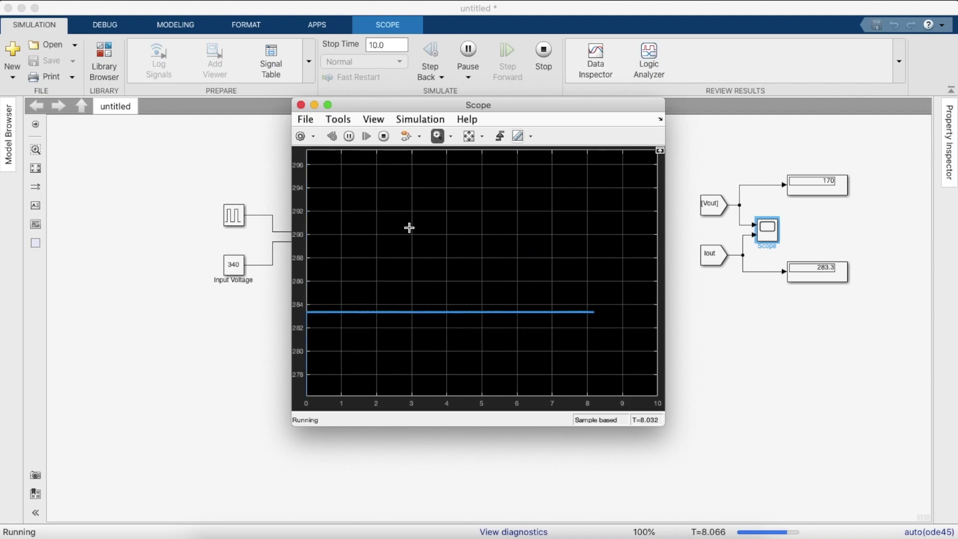
pyautogui.click(469, 136)
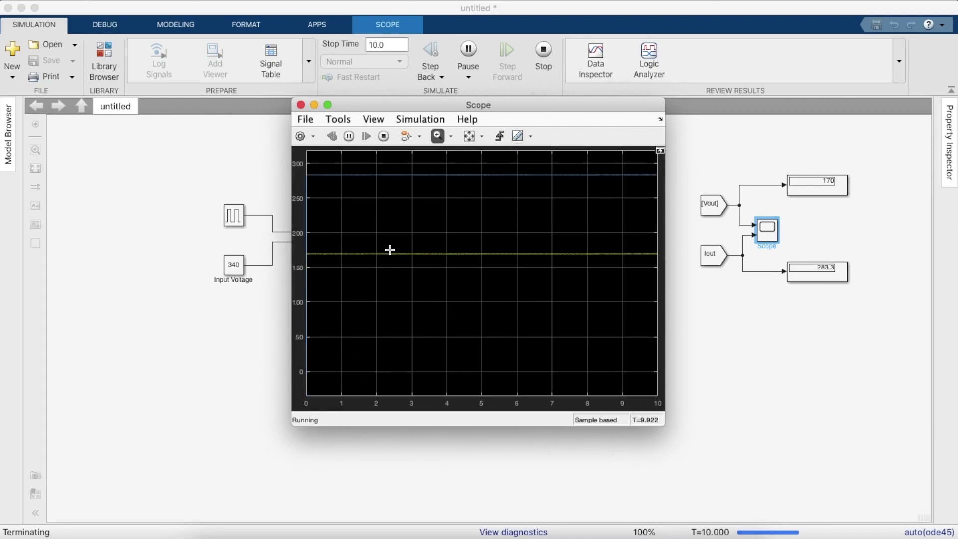
# - Examine the Vout trace's ripple by zooming in, refitting the axes and magnifying the trace again more closely
pyautogui.moveTo(389, 246); pyautogui.dragTo(385, 266)
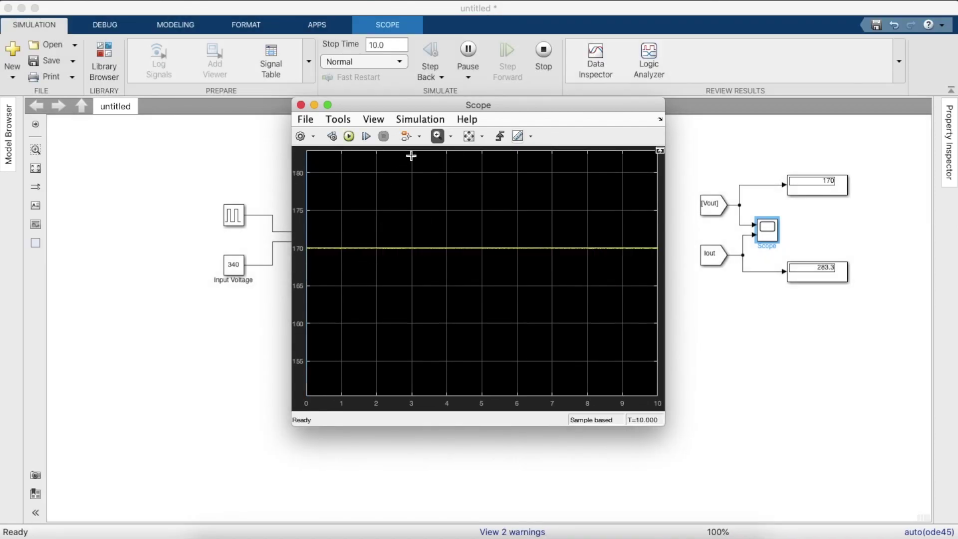
pyautogui.click(468, 136)
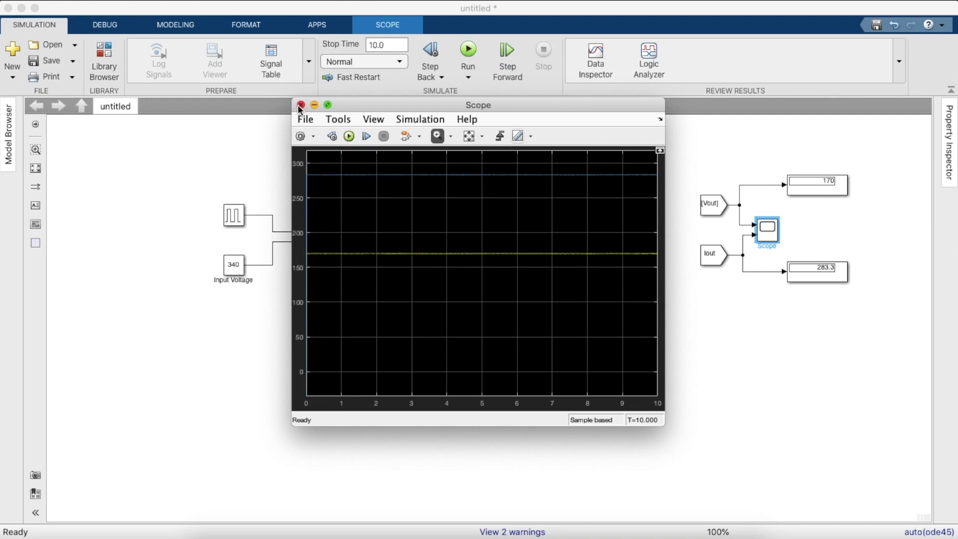
pyautogui.moveTo(424, 244); pyautogui.dragTo(425, 269)
pyautogui.click(439, 243)
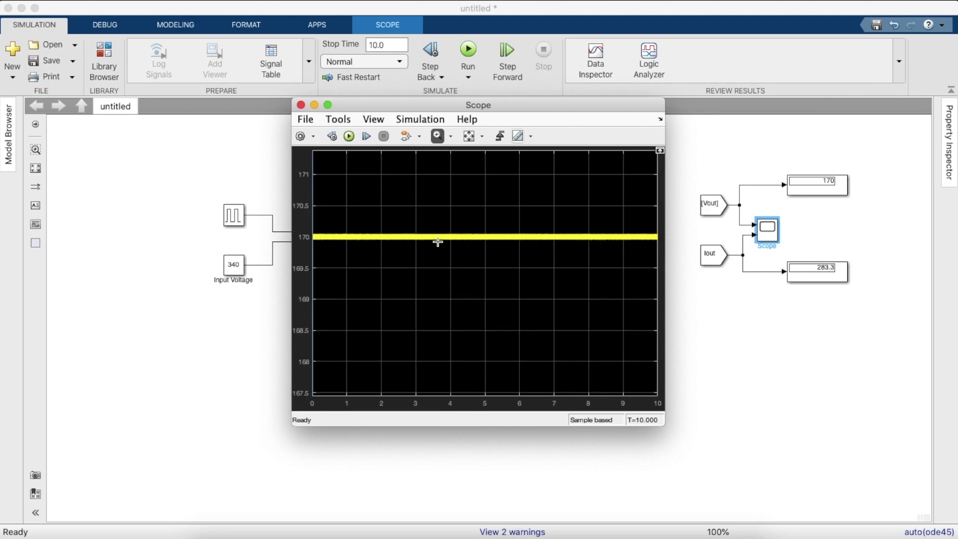